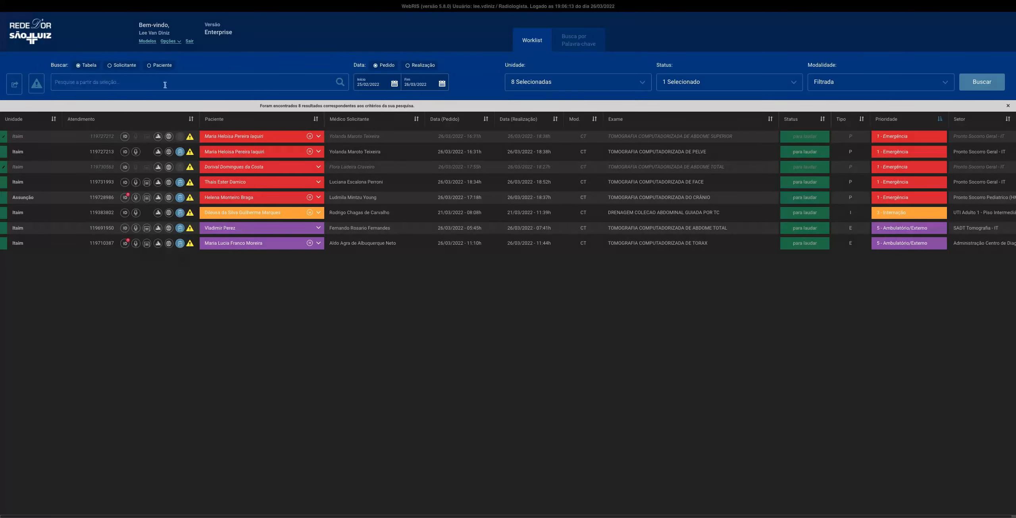
# Limit the order date range of the worklist to today, 26/03/2022, using the Hoje preset
pyautogui.click(97, 82)
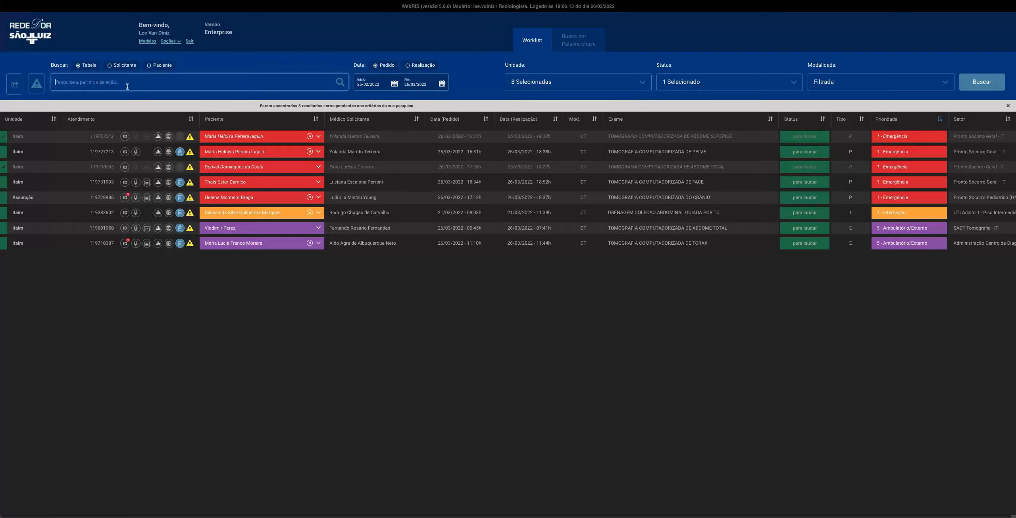
pyautogui.click(387, 83)
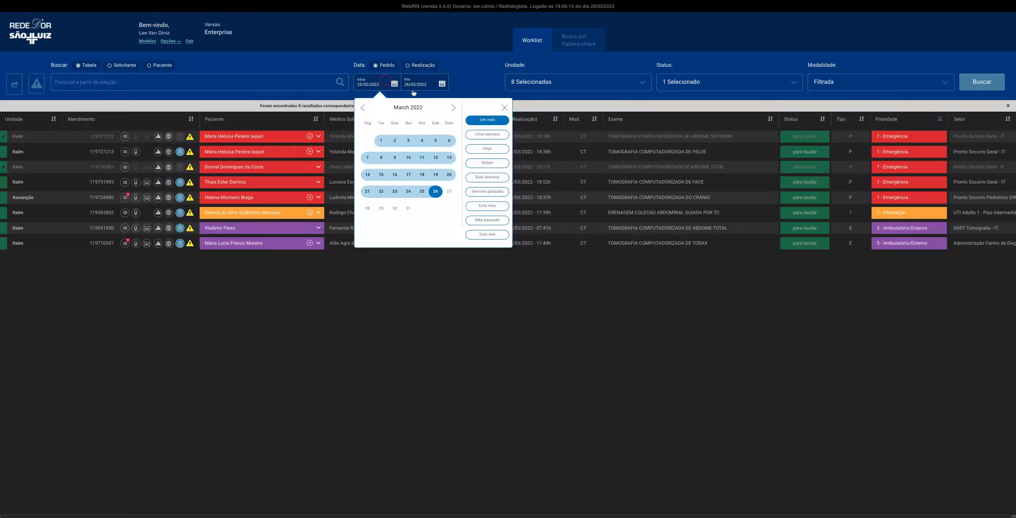
pyautogui.click(506, 150)
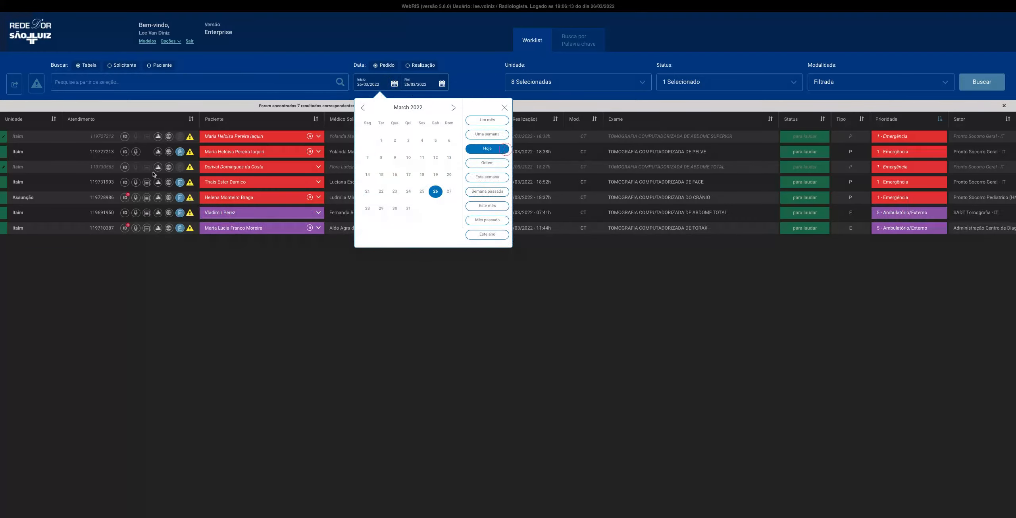
pyautogui.click(477, 71)
# Clear every hospital from the Unidade filter and review the available units
pyautogui.click(551, 89)
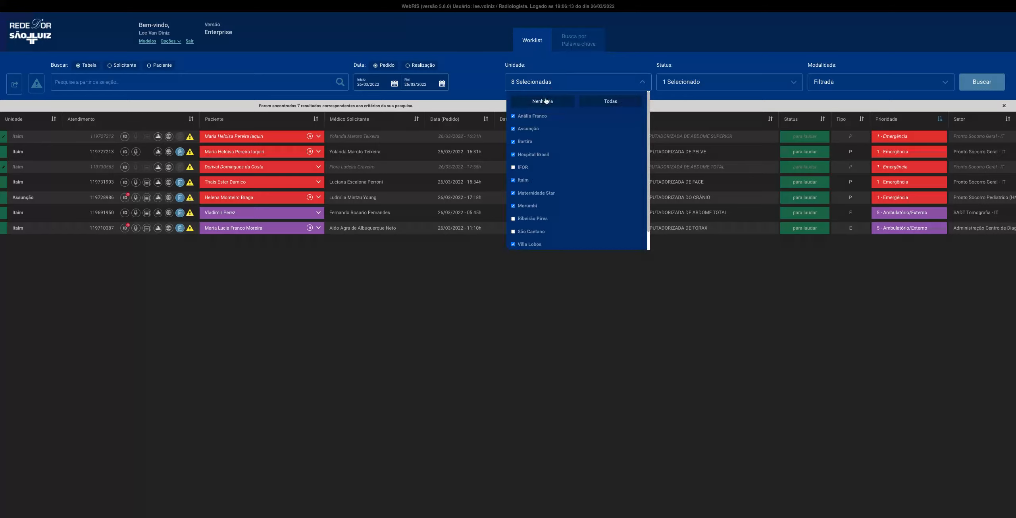
pyautogui.click(546, 100)
pyautogui.scroll(-1, 550, 201)
pyautogui.scroll(-1, 524, 191)
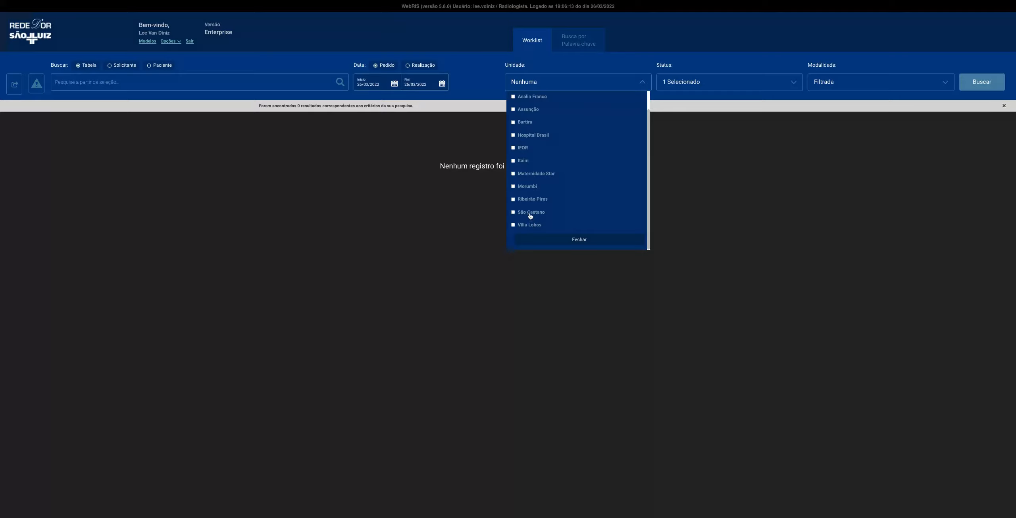
pyautogui.scroll(1, 551, 145)
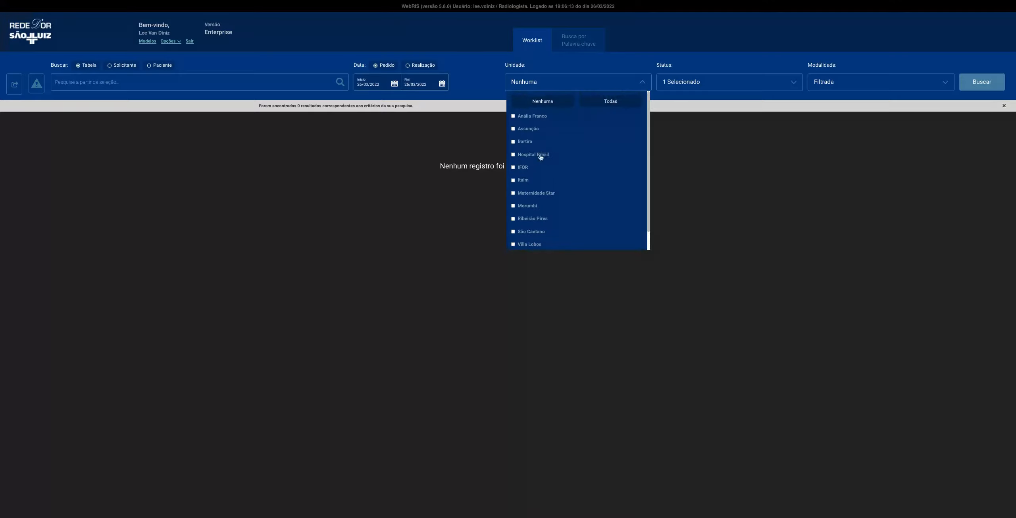
# Include Anália Franco, Assunção, Bartira, Hospital Brasil, IFOR, Ribeirão Pires and São Caetano in the Unidade filter
pyautogui.click(540, 206)
pyautogui.scroll(2, 542, 168)
pyautogui.click(529, 128)
pyautogui.click(525, 142)
pyautogui.click(529, 154)
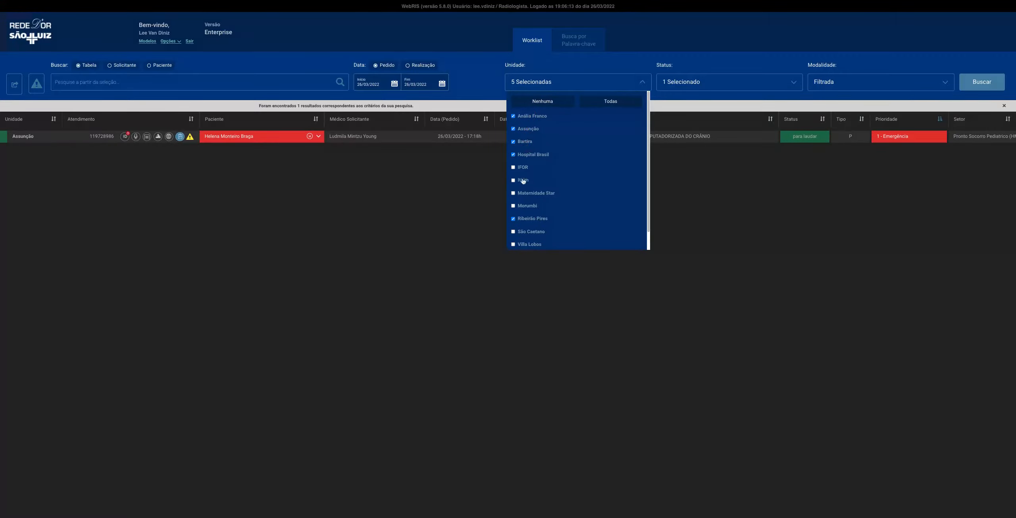
pyautogui.click(522, 167)
pyautogui.scroll(-1, 557, 179)
pyautogui.click(536, 224)
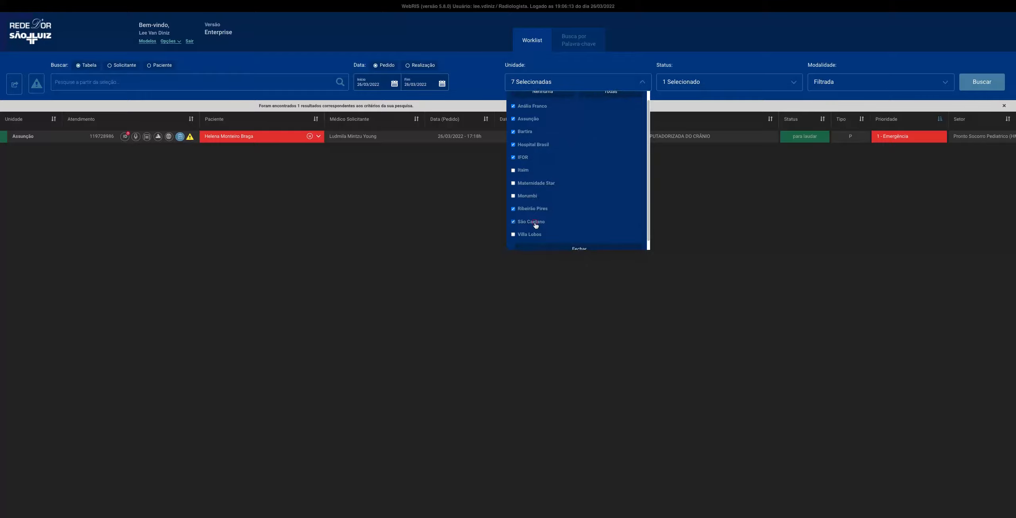
pyautogui.click(606, 249)
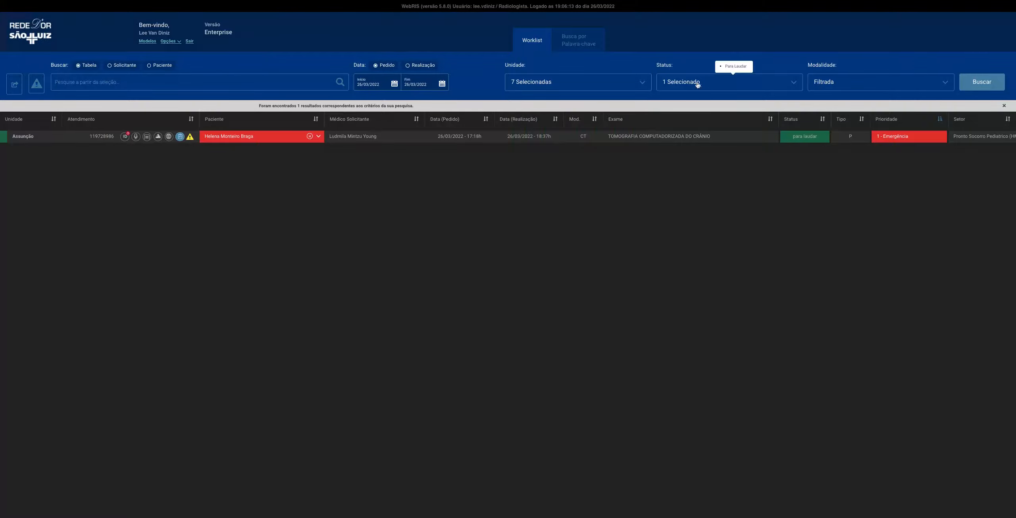
# Check the options of the Status and Modalidade filters and run the worklist search
pyautogui.click(728, 88)
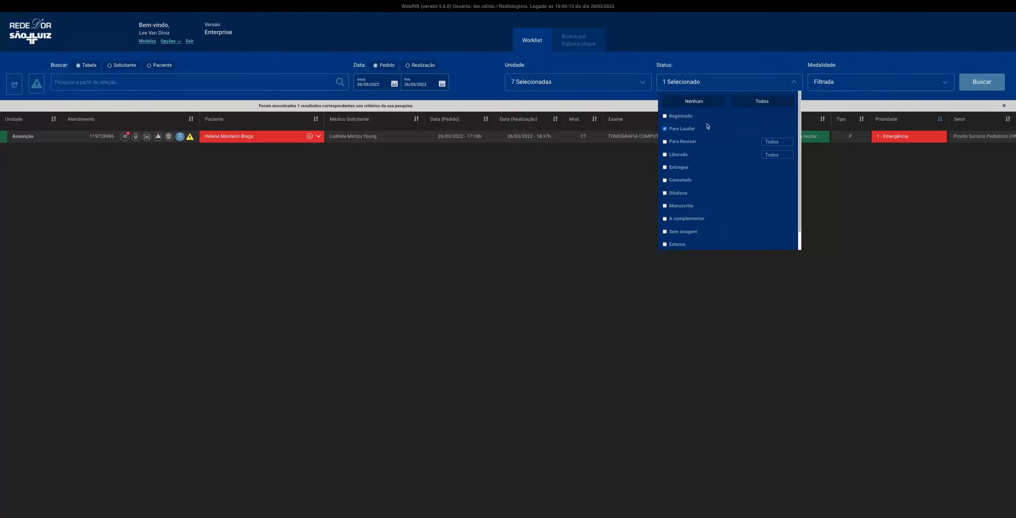
pyautogui.click(765, 82)
pyautogui.click(864, 83)
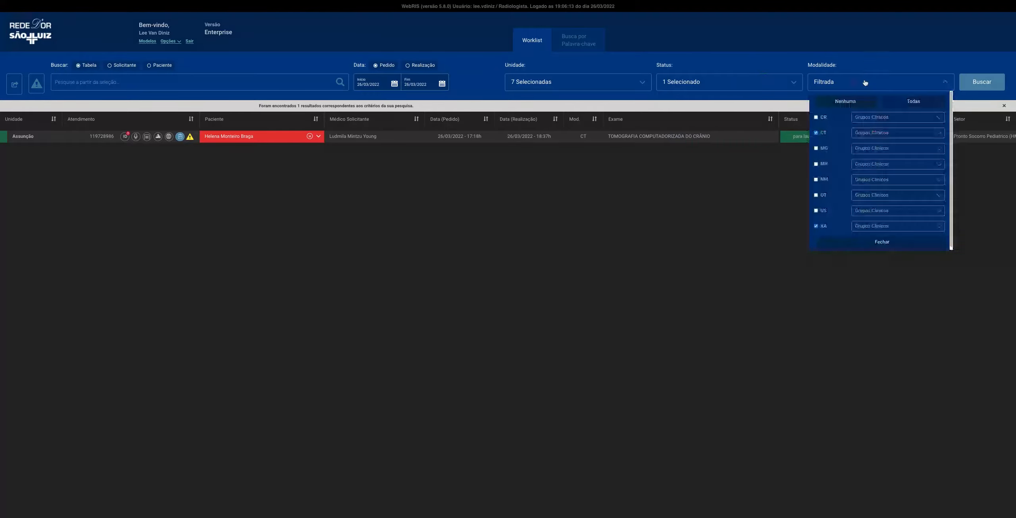
pyautogui.click(838, 226)
pyautogui.click(939, 83)
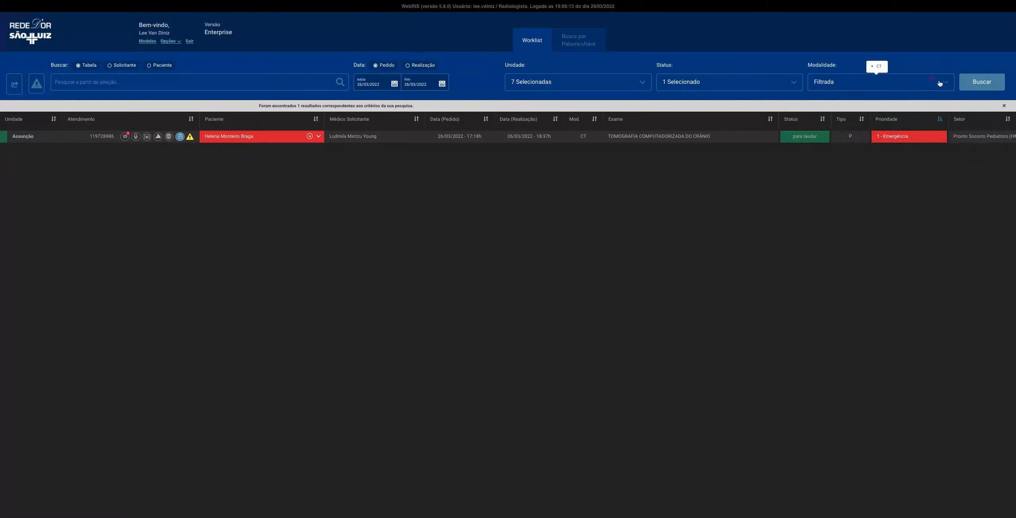
pyautogui.click(973, 78)
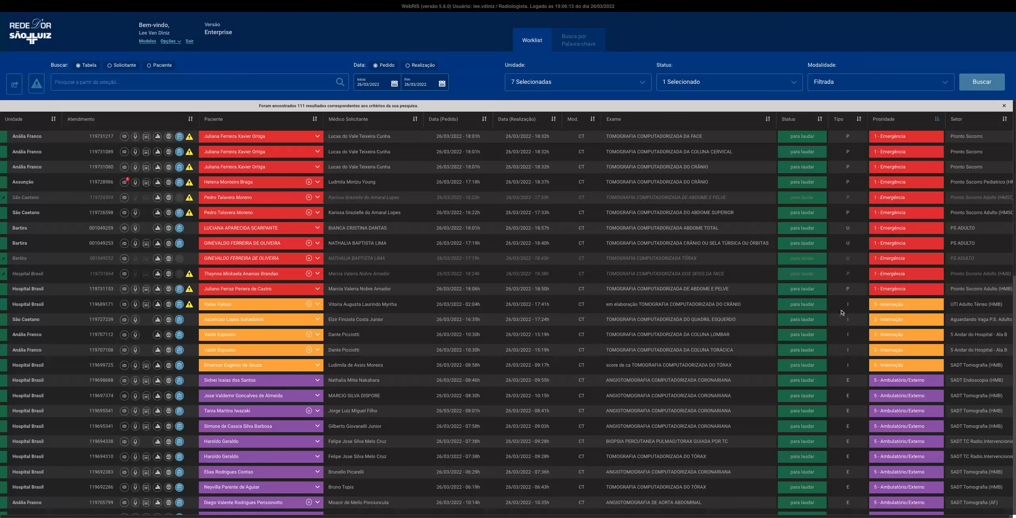
# Look through the listed exams, examining their priorities and the yellow alert markers
pyautogui.scroll(-5, 909, 377)
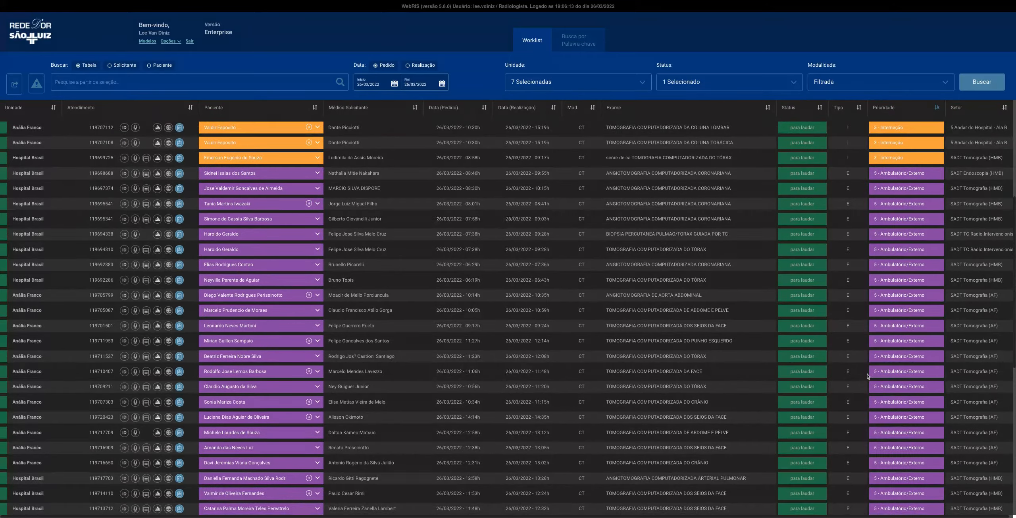
pyautogui.scroll(5, 925, 374)
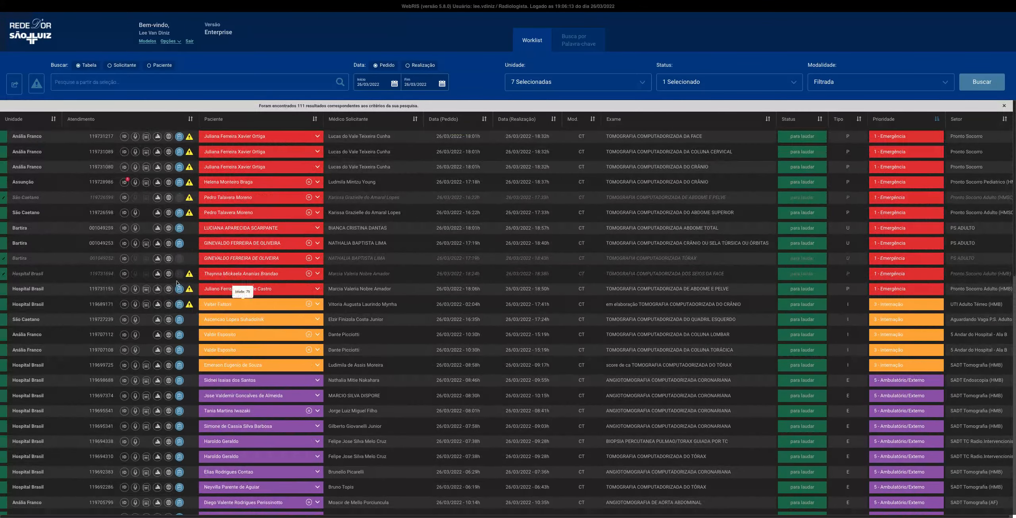
pyautogui.moveTo(190, 308)
pyautogui.moveTo(190, 215)
# Restrict the worklist to exams carrying the yellow alert, comparing it once with the unrestricted list
pyautogui.click(36, 83)
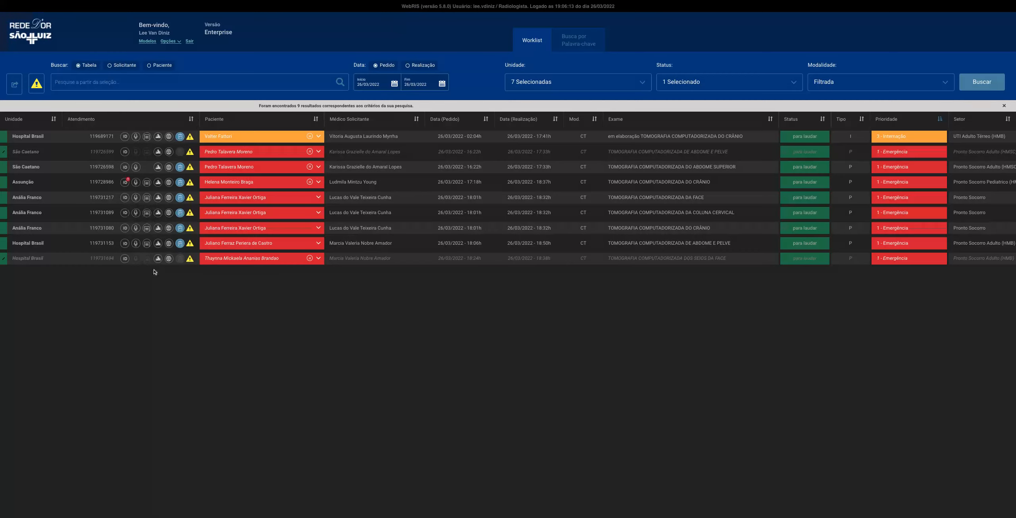
pyautogui.click(37, 85)
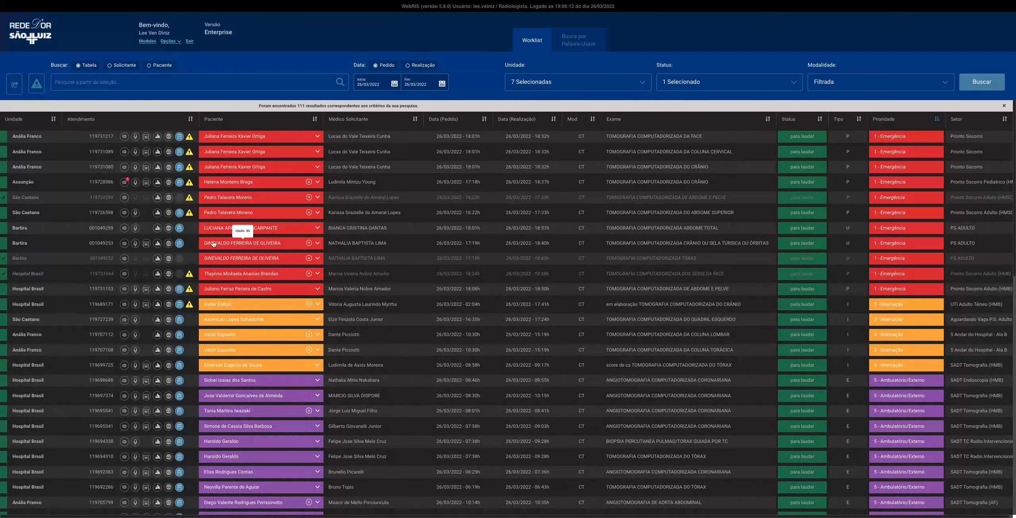
pyautogui.tripleClick(15, 259)
pyautogui.moveTo(16, 260); pyautogui.dragTo(40, 259)
pyautogui.click(75, 255)
pyautogui.click(43, 91)
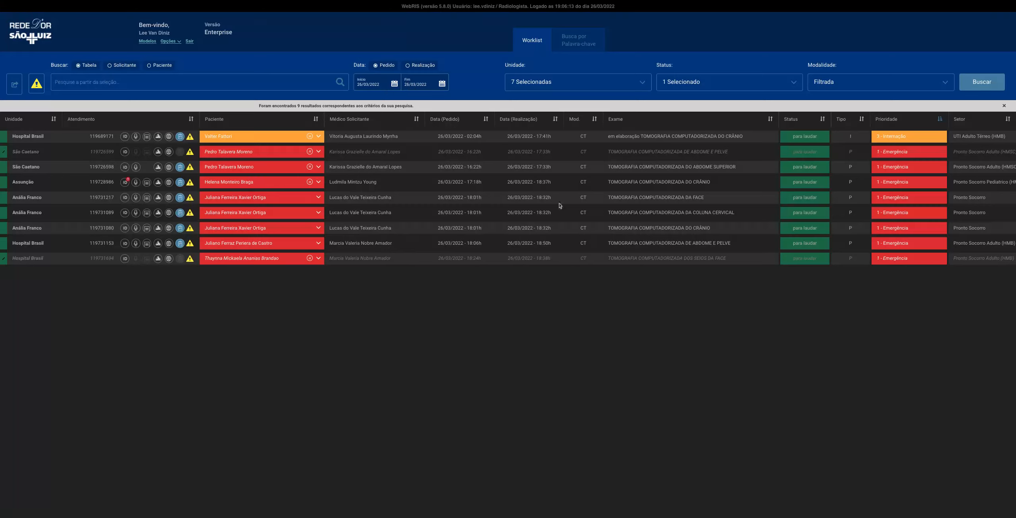
# Sort the alert exams by Data (Realização) and go through their units in chronological order
pyautogui.click(556, 119)
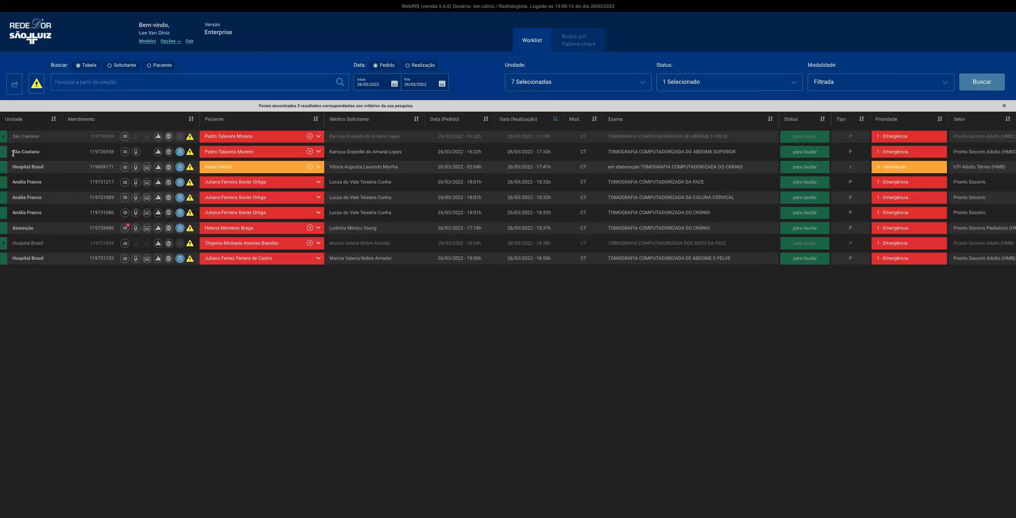
pyautogui.moveTo(13, 153); pyautogui.dragTo(39, 152)
pyautogui.click(17, 166)
pyautogui.moveTo(14, 182); pyautogui.dragTo(42, 182)
pyautogui.moveTo(34, 228); pyautogui.dragTo(112, 262)
# Add Registrado to the Status filter alongside Para Laudar and run the search
pyautogui.click(755, 84)
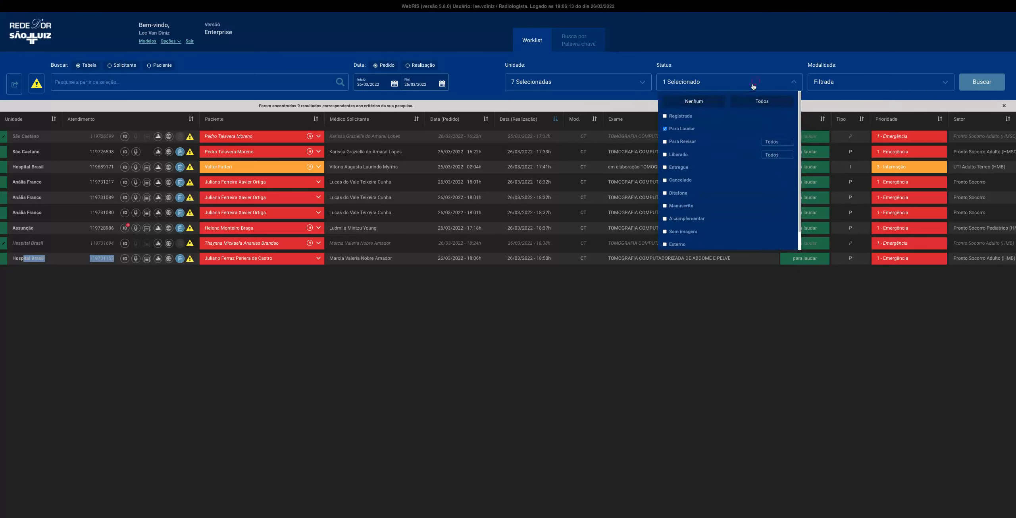
pyautogui.click(678, 116)
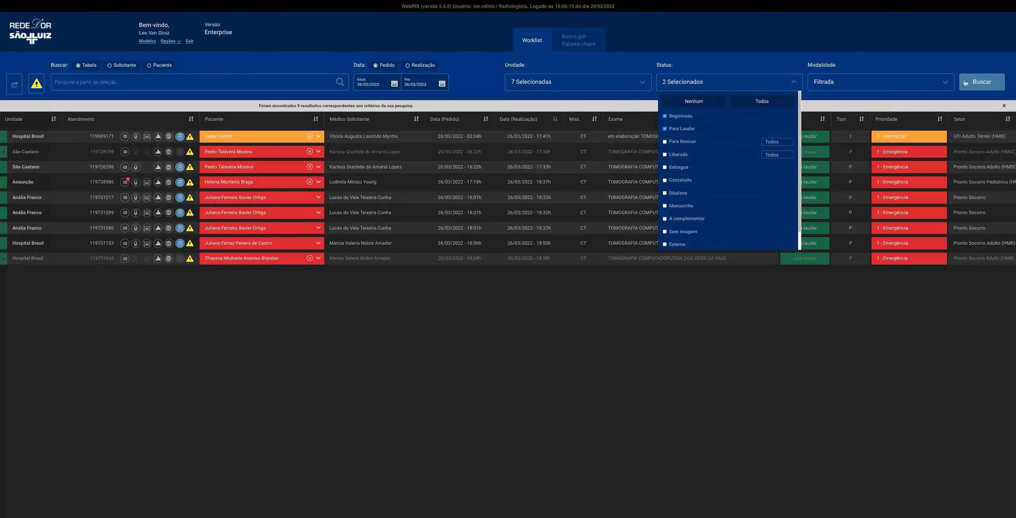
pyautogui.click(980, 83)
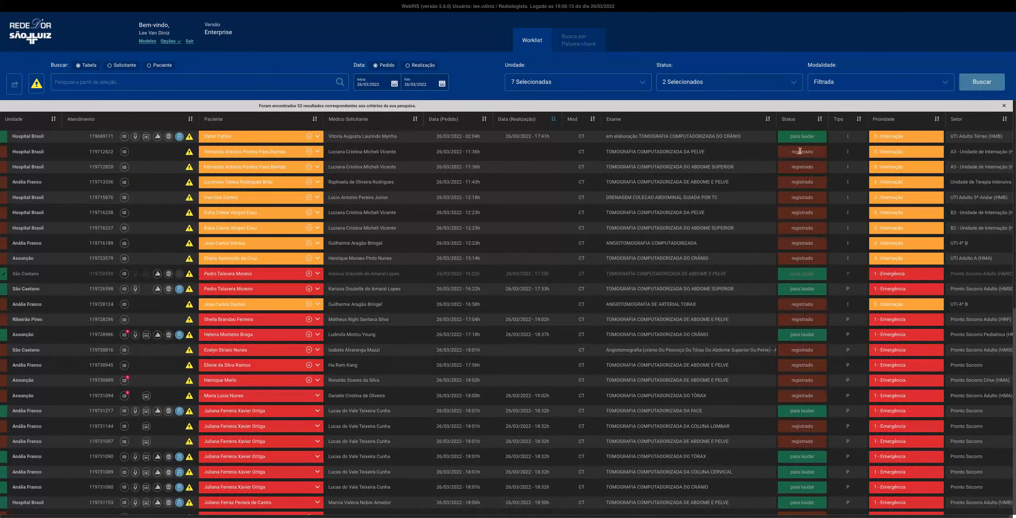
# Sort the worklist by Status and look through the exams that are registered but not yet performed
pyautogui.click(819, 119)
pyautogui.scroll(-10, 849, 248)
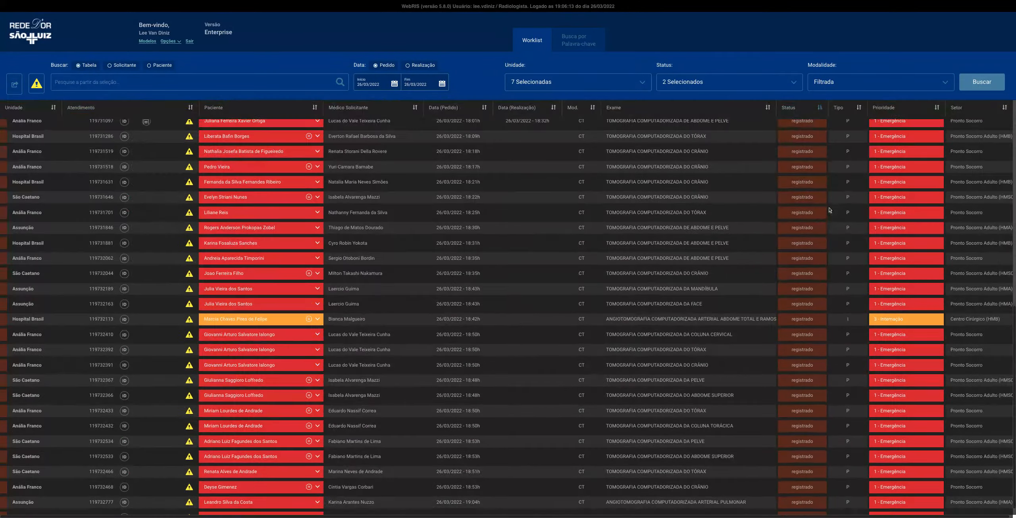
pyautogui.scroll(10, 809, 302)
pyautogui.scroll(-10, 804, 294)
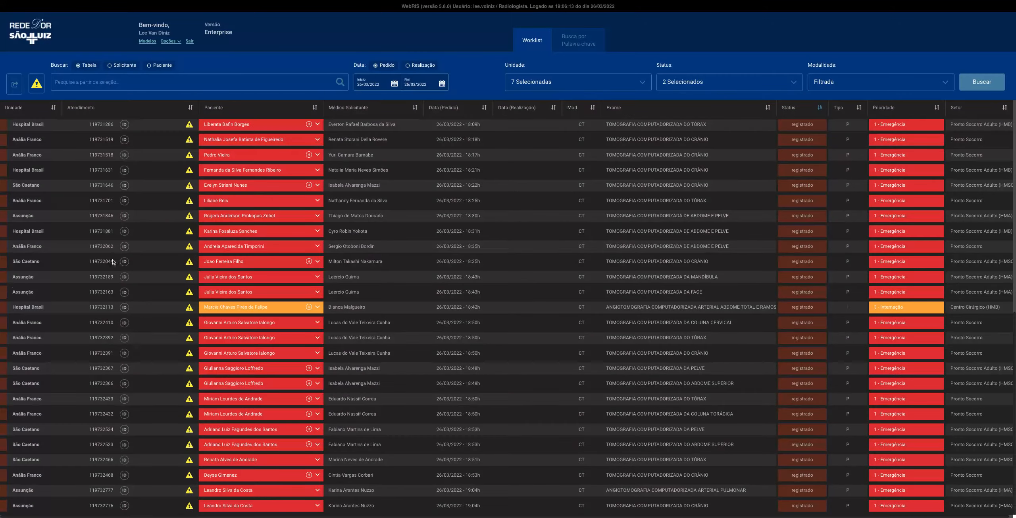
pyautogui.scroll(5, 734, 215)
pyautogui.scroll(3, 765, 220)
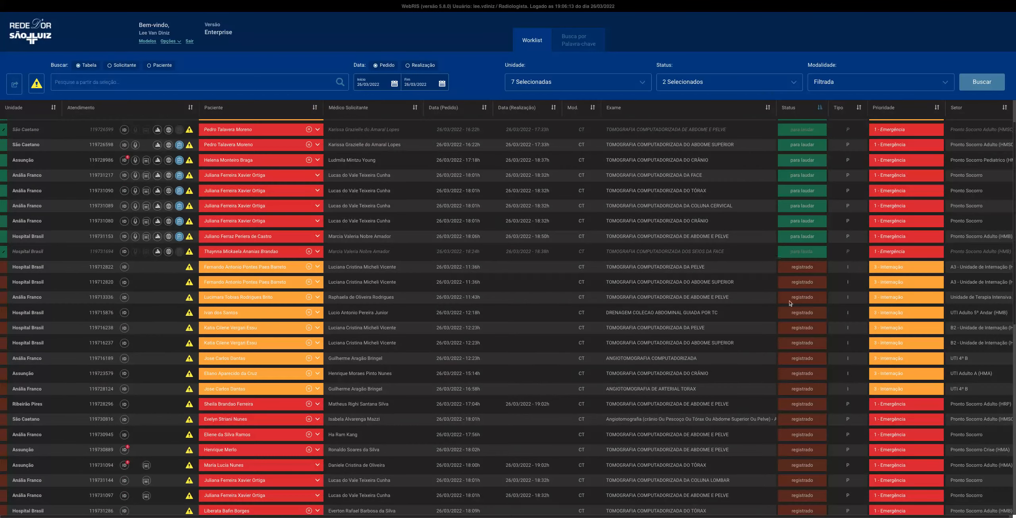
# Remove Registrado from the Status filter, leaving only Para Laudar, and run the search again
pyautogui.click(767, 85)
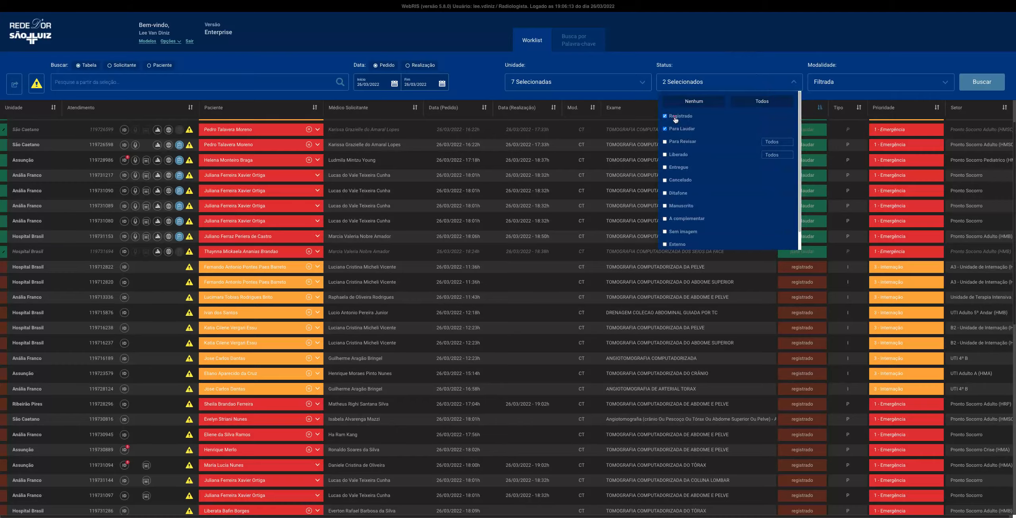
pyautogui.click(675, 118)
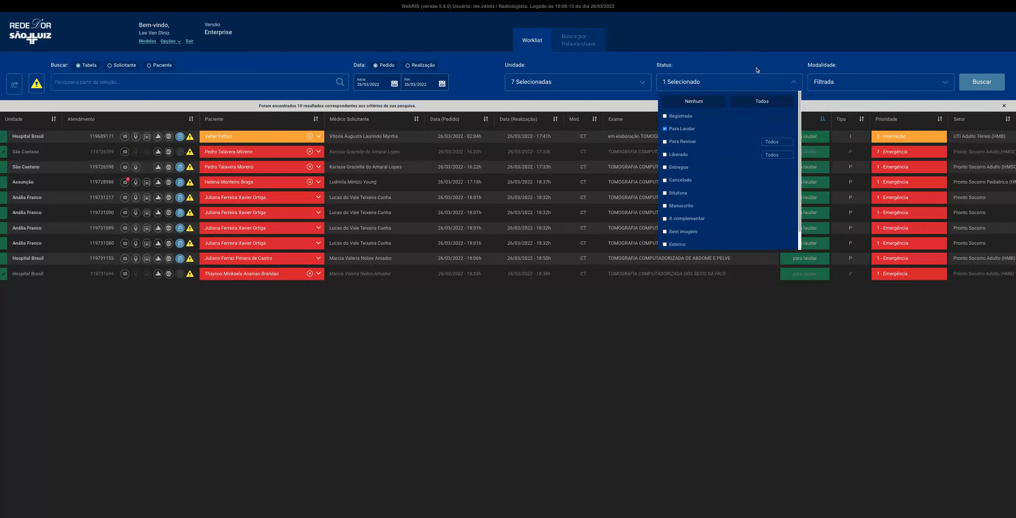
pyautogui.click(755, 85)
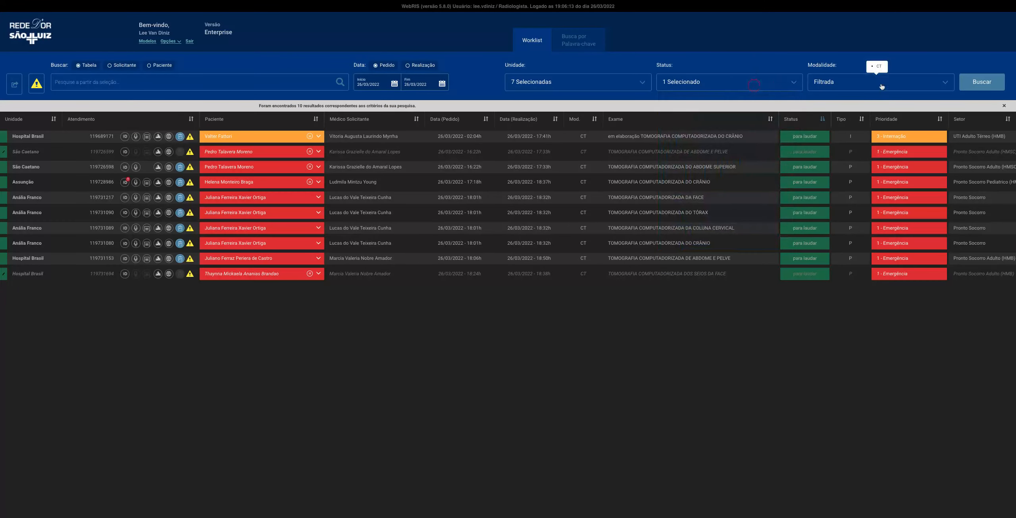
pyautogui.click(983, 85)
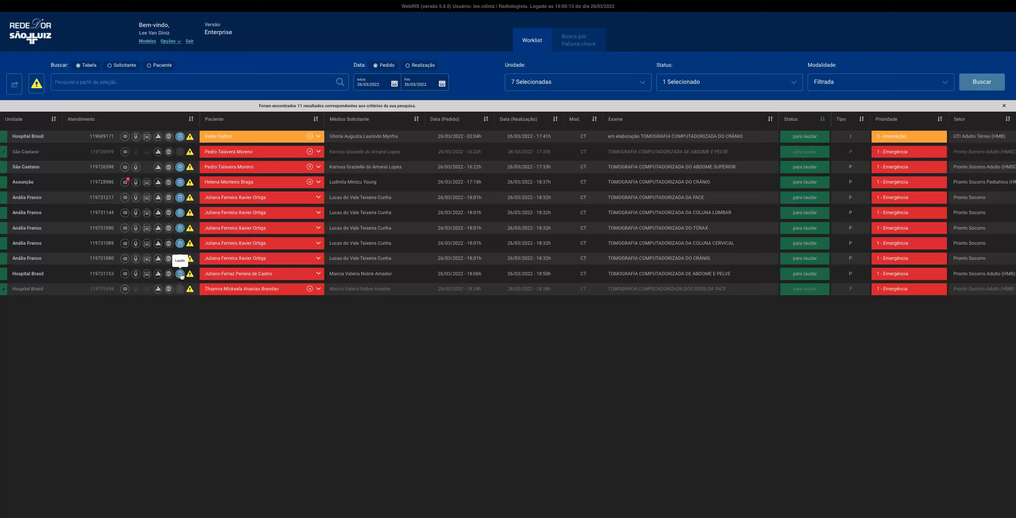
# View the Impressão Diagnóstica of the Hospital Brasil abdomen and pelvis CT, closing it without adding an entry
pyautogui.click(125, 274)
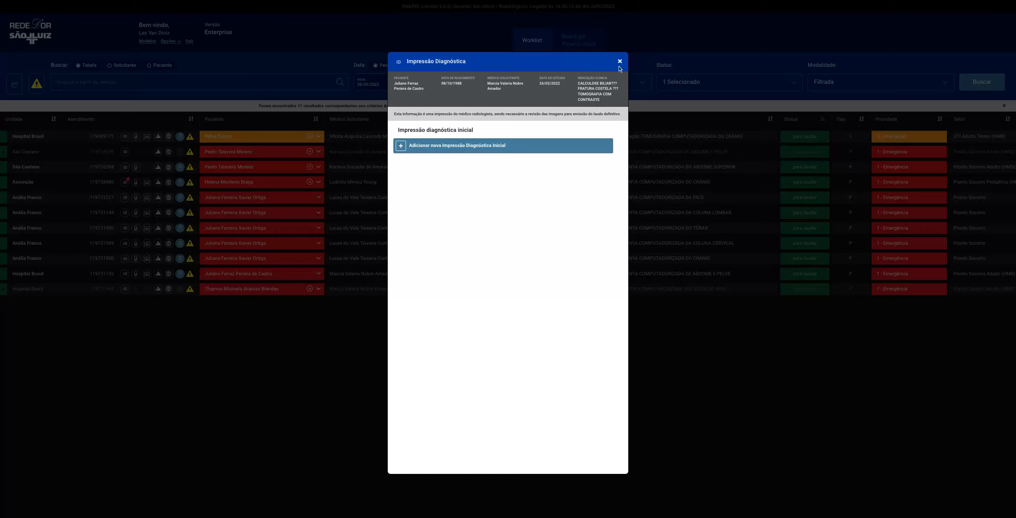
pyautogui.click(619, 61)
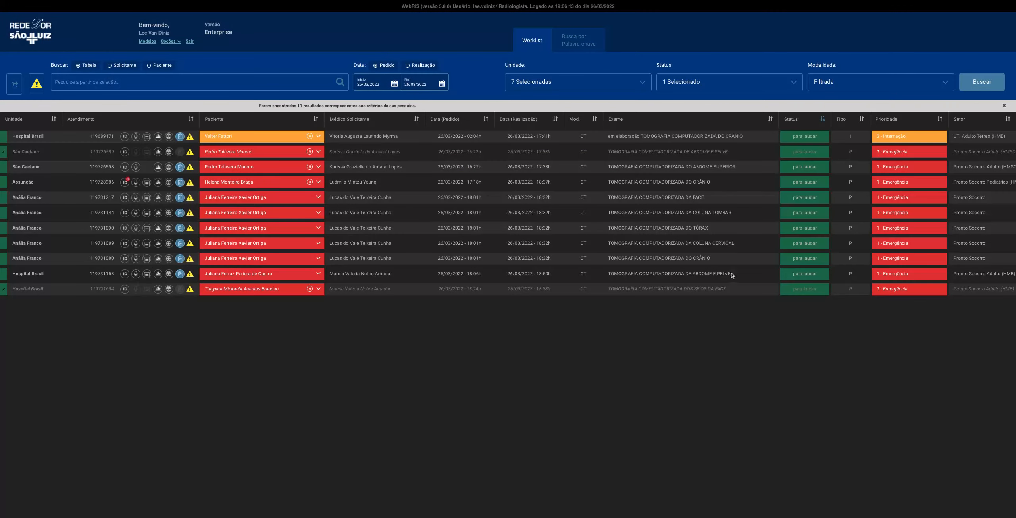
pyautogui.moveTo(254, 262)
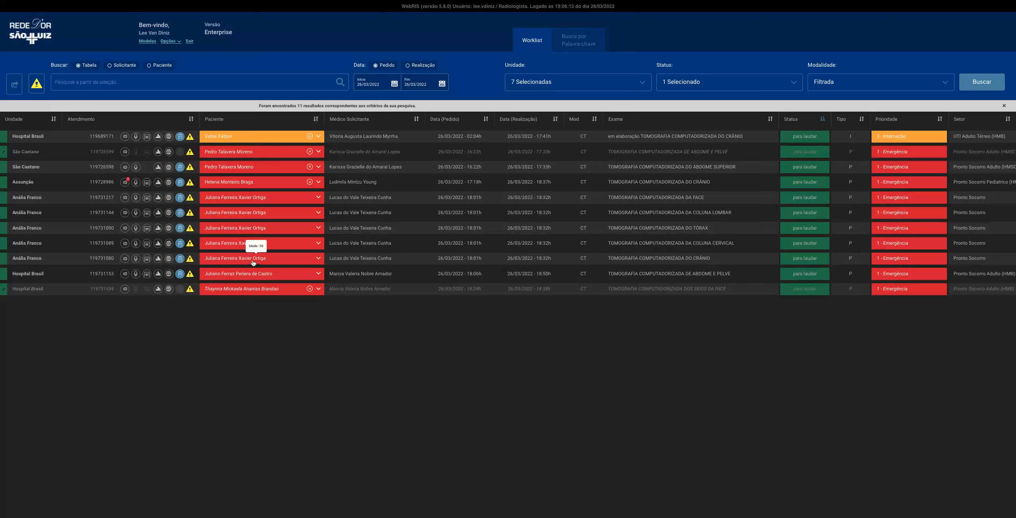
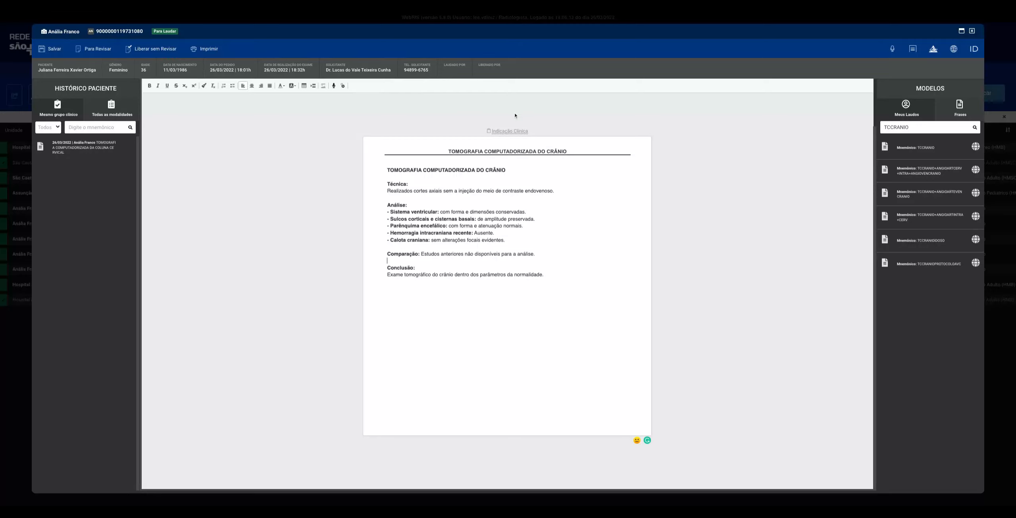
# Select the whole text of the skull CT report, from its title to the Conclusão
pyautogui.hotkey('ctrl', 'a')
pyautogui.click(531, 291)
pyautogui.hotkey('ctrl', 'a')
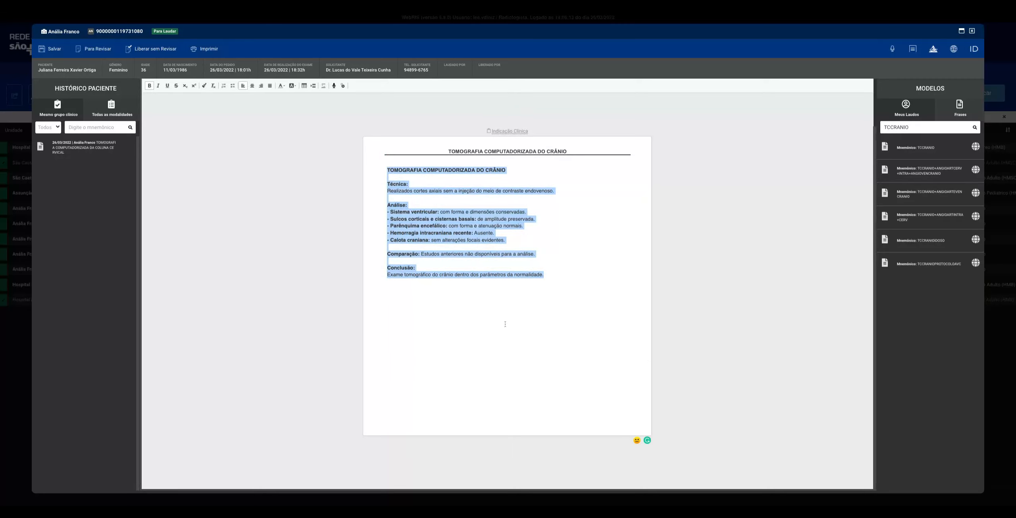
pyautogui.click(604, 342)
pyautogui.moveTo(603, 342); pyautogui.dragTo(420, 179)
pyautogui.click(452, 295)
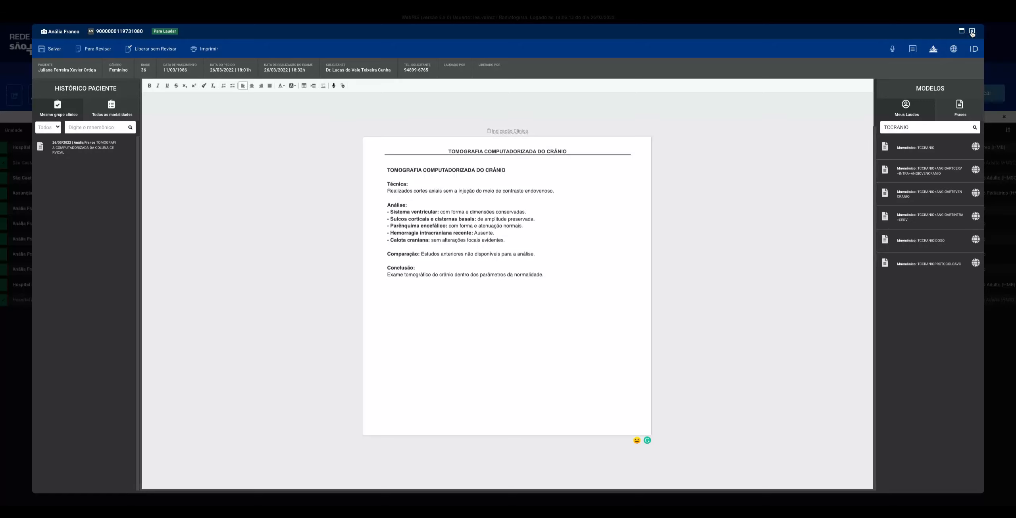
# Close the skull CT report without saving it and return to the worklist
pyautogui.moveTo(973, 35); pyautogui.dragTo(582, 304)
pyautogui.click(581, 304)
pyautogui.click(972, 30)
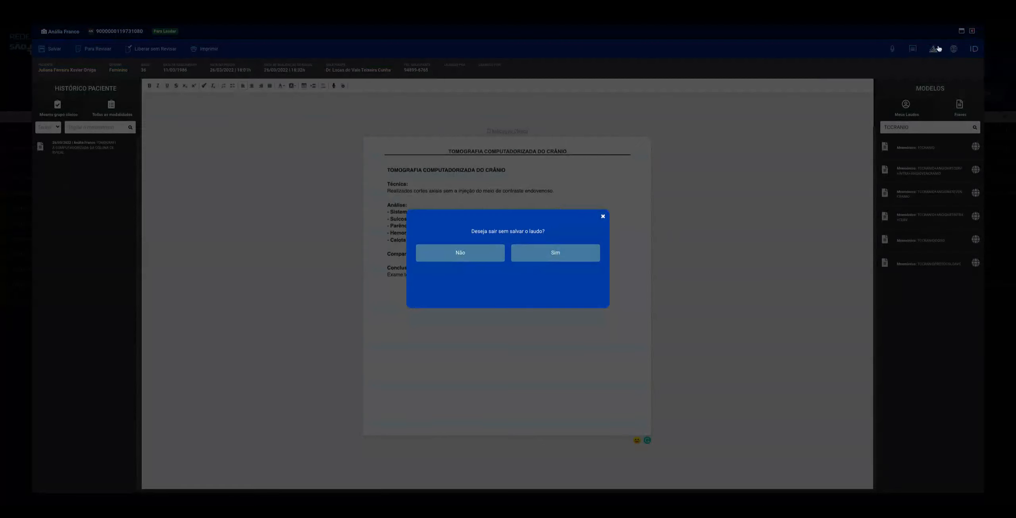
pyautogui.click(540, 258)
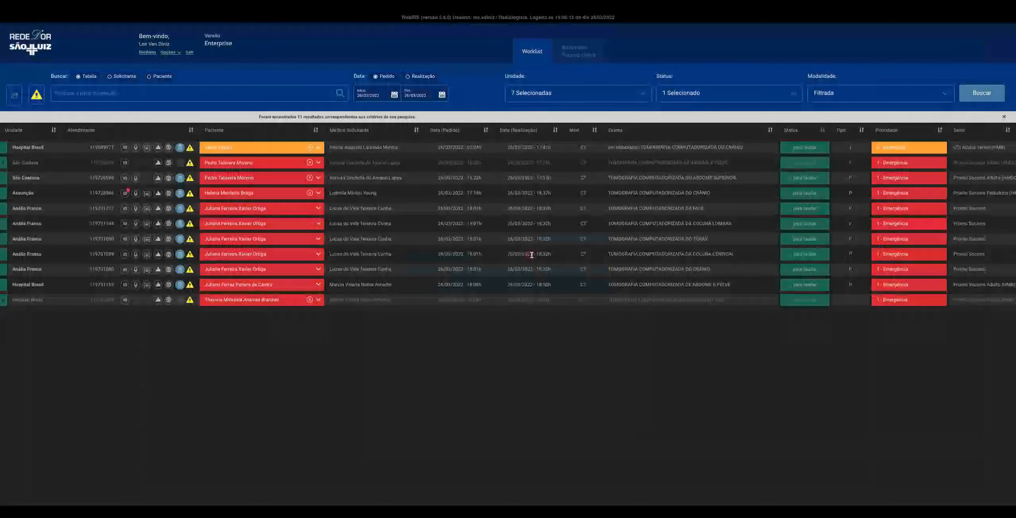
# Clear the worklist's Unidade filter and limit it to Assunção only
pyautogui.click(600, 100)
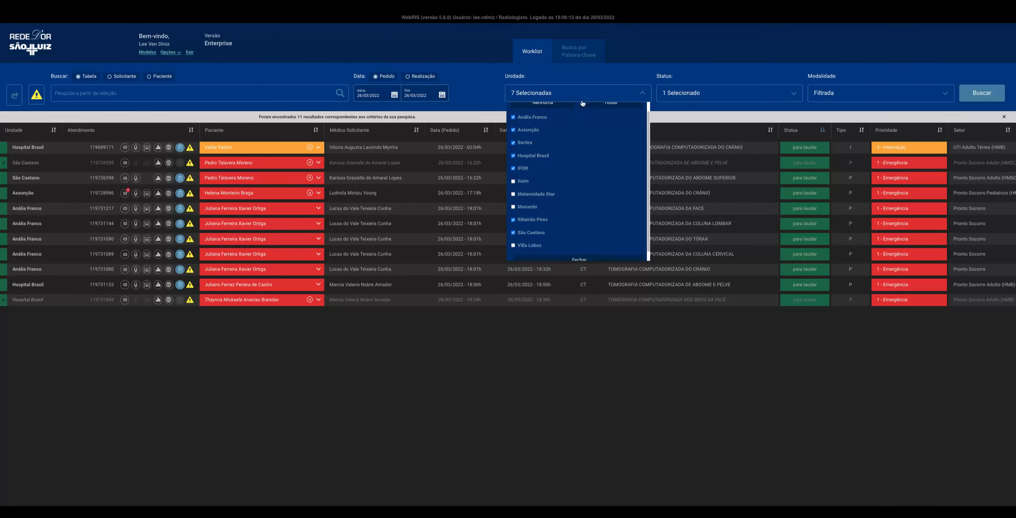
pyautogui.scroll(1, 575, 150)
pyautogui.click(549, 113)
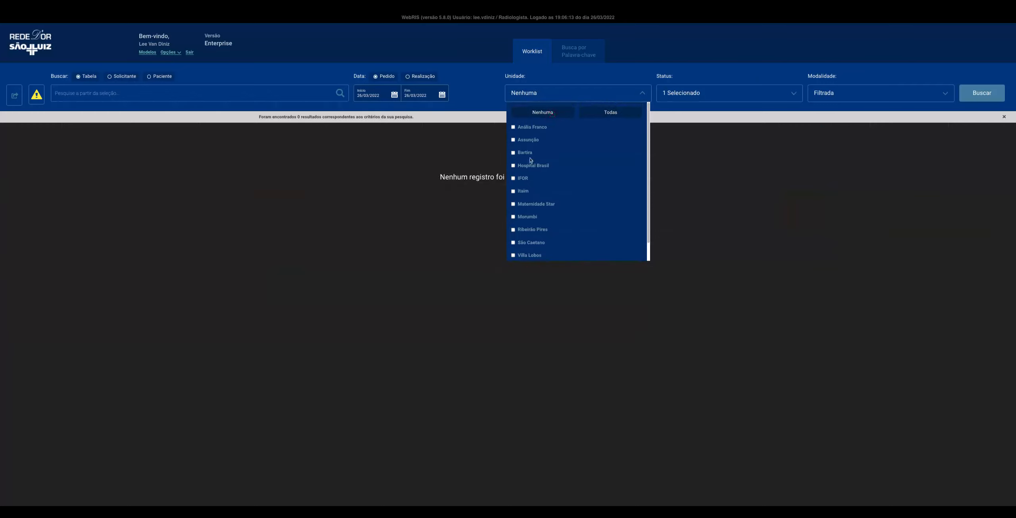
pyautogui.click(530, 140)
# Set the Status filter to Liberado restricted to the logged-in radiologist, and search the worklist with the alert filter off
pyautogui.click(718, 96)
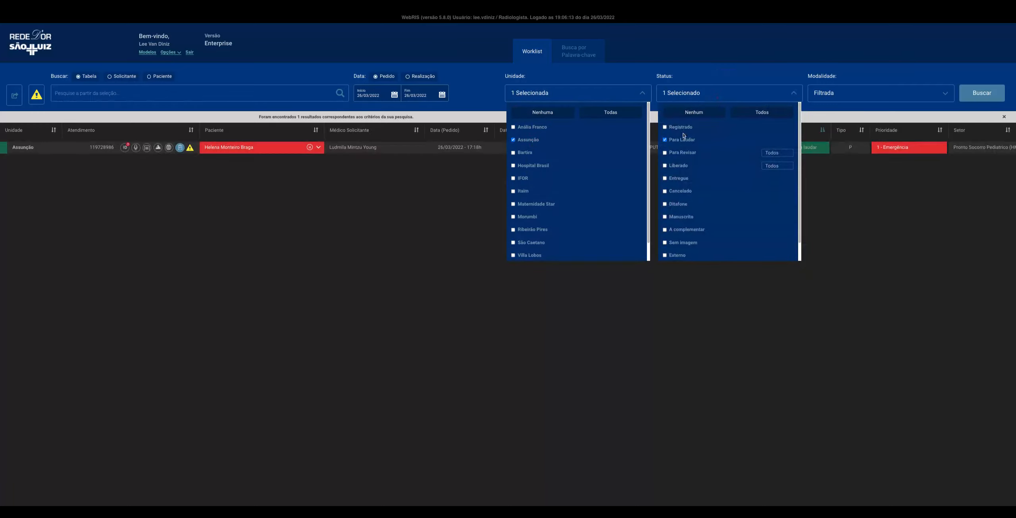
pyautogui.click(683, 136)
pyautogui.click(679, 165)
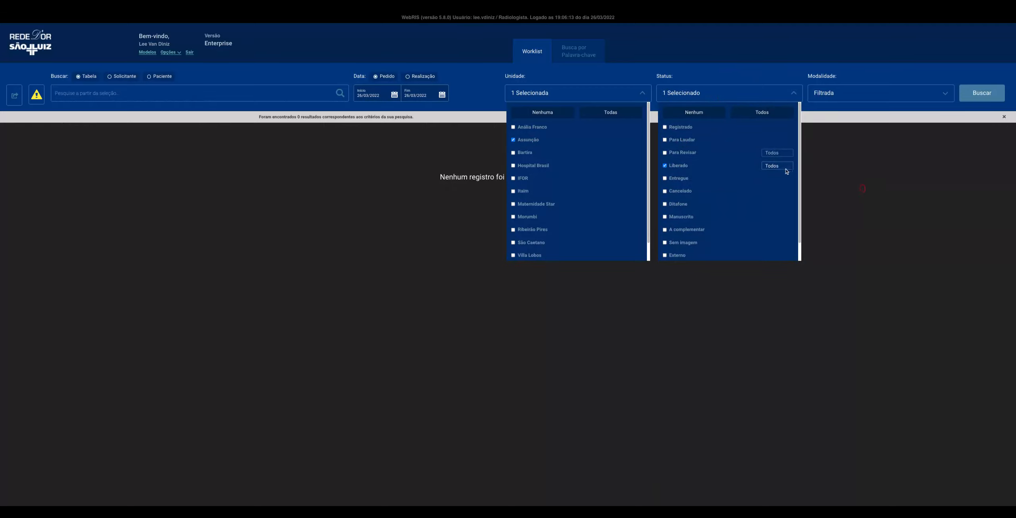
pyautogui.click(721, 95)
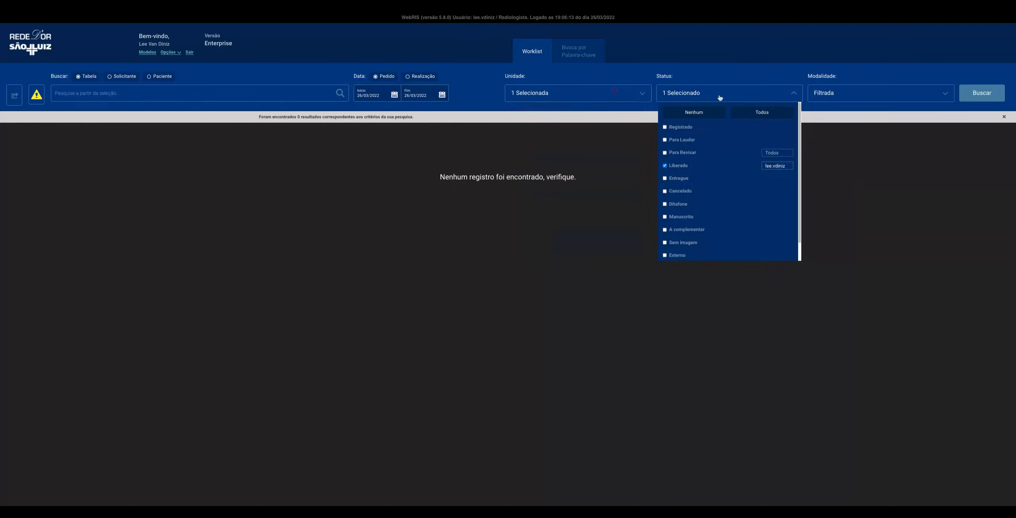
pyautogui.click(978, 99)
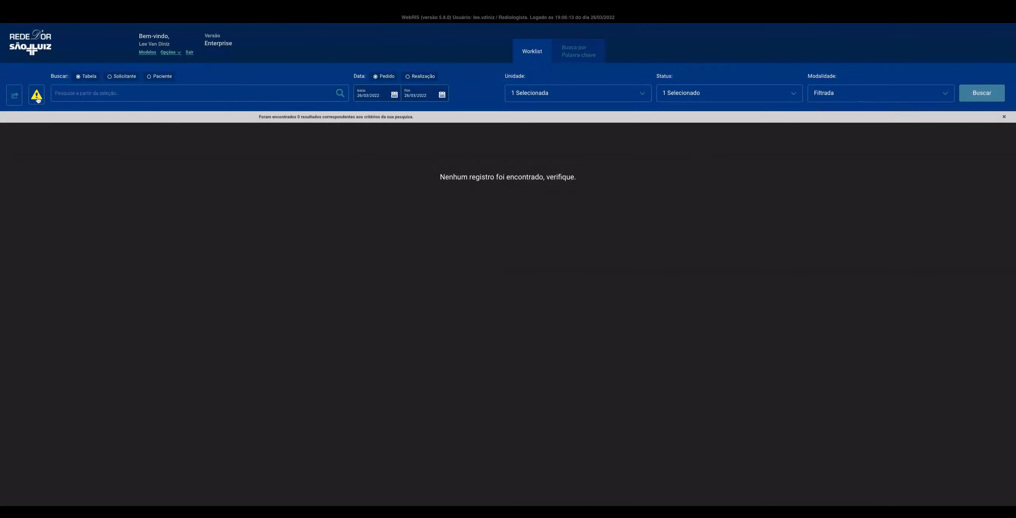
pyautogui.click(970, 98)
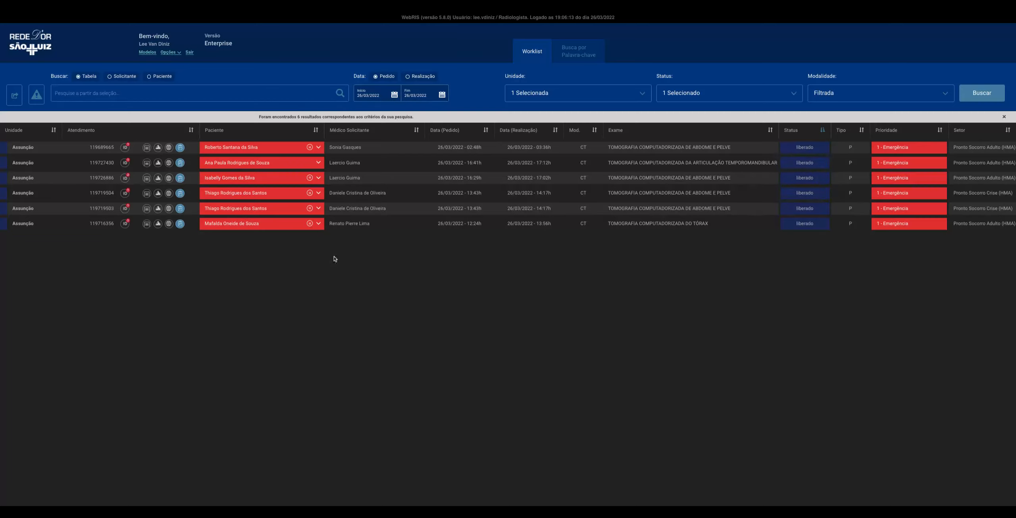
# Open the Histórico Local of the patient with the released chest CT and look through the previous exams
pyautogui.click(318, 223)
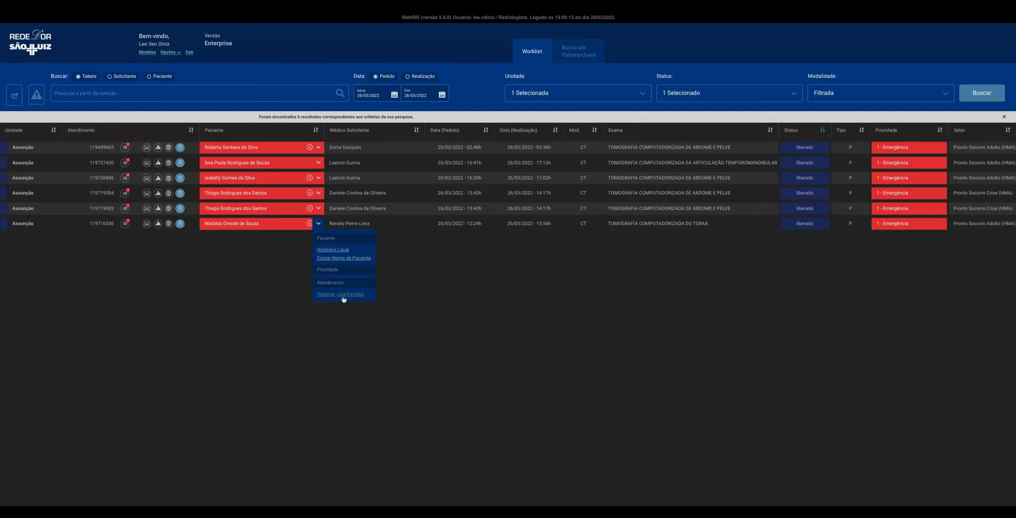
pyautogui.click(341, 250)
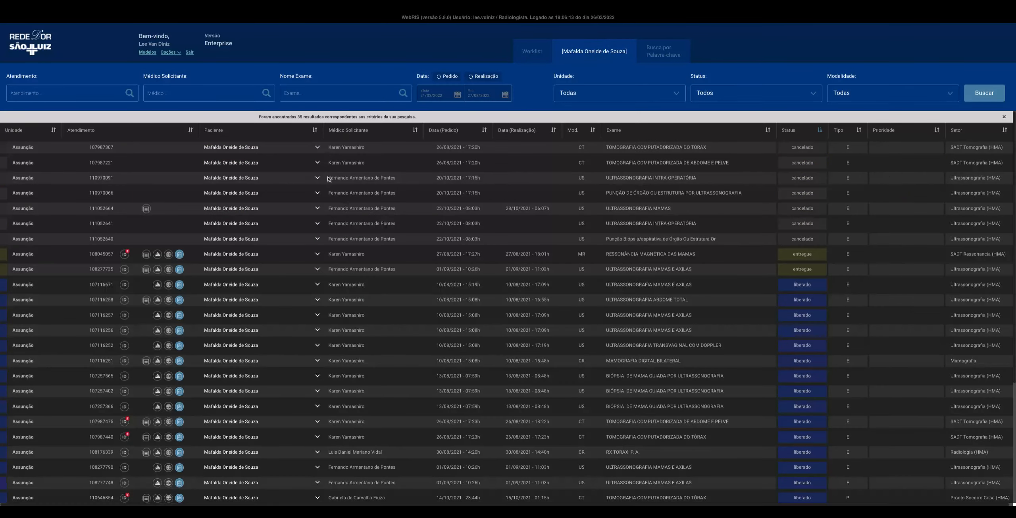
pyautogui.scroll(-3, 744, 315)
pyautogui.scroll(-2, 744, 315)
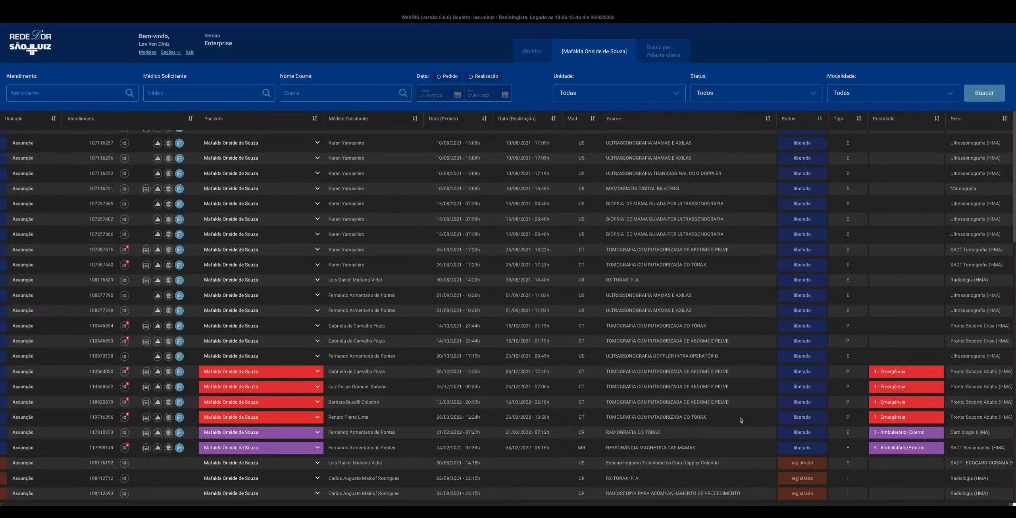
pyautogui.scroll(3, 631, 385)
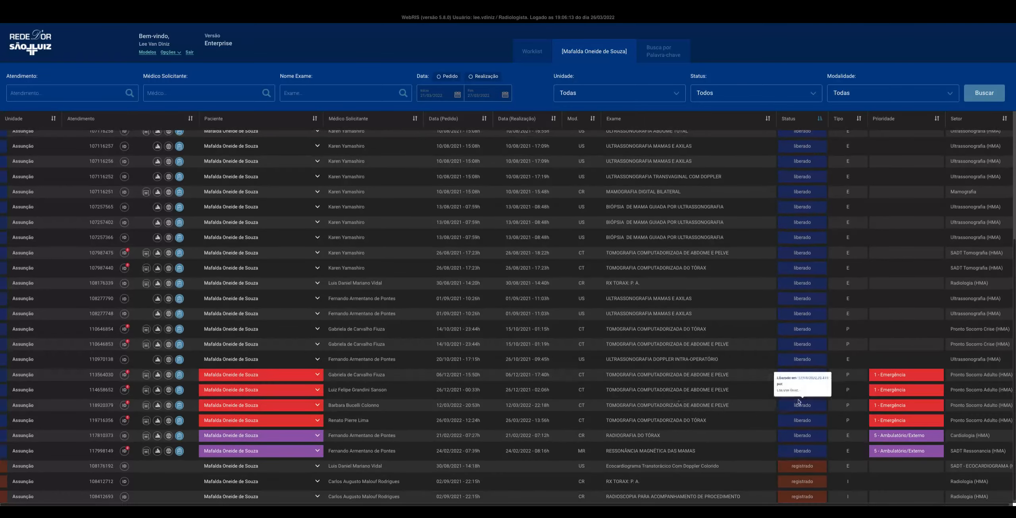
pyautogui.scroll(1, 627, 357)
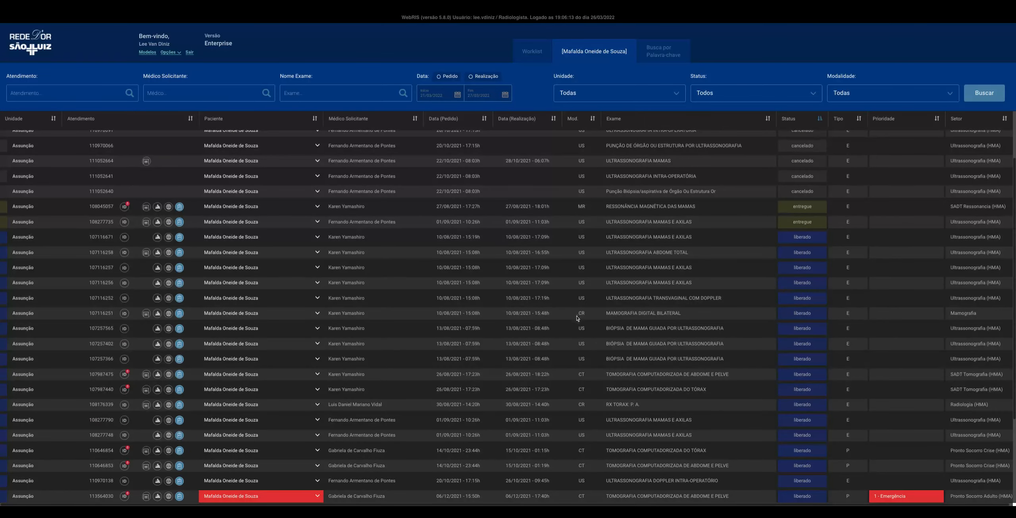
pyautogui.scroll(3, 619, 306)
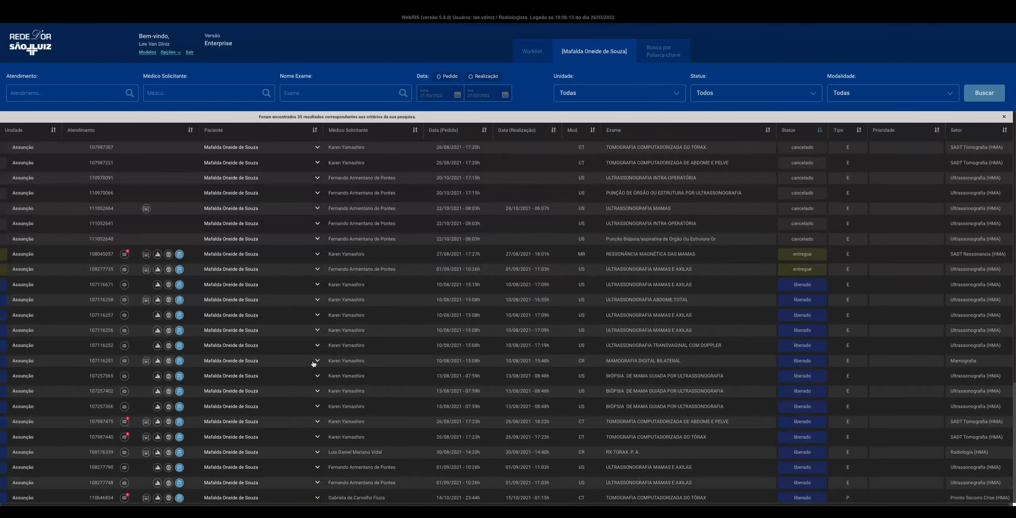
pyautogui.scroll(-5, 422, 234)
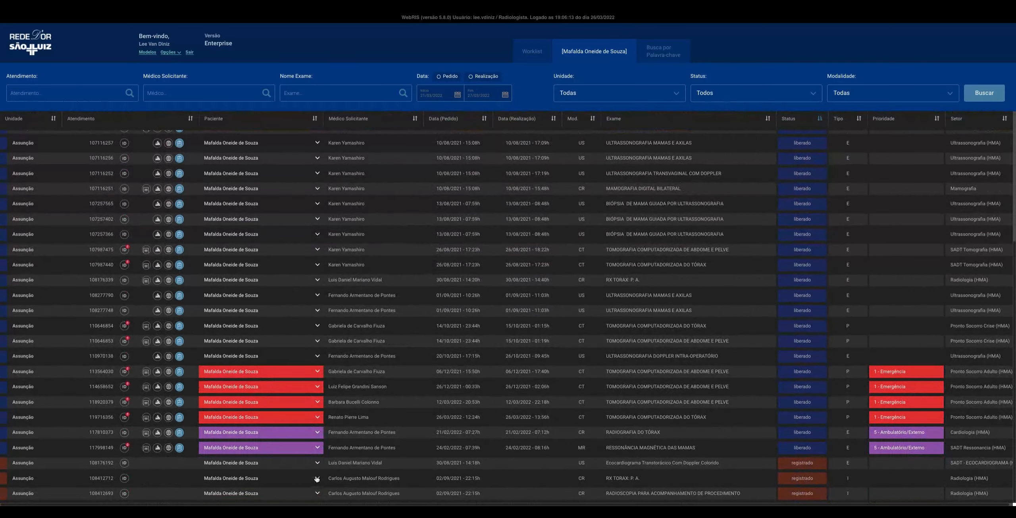
# Return the released chest CT of 26/03/2022 to review from the patient history and confirm it
pyautogui.click(317, 433)
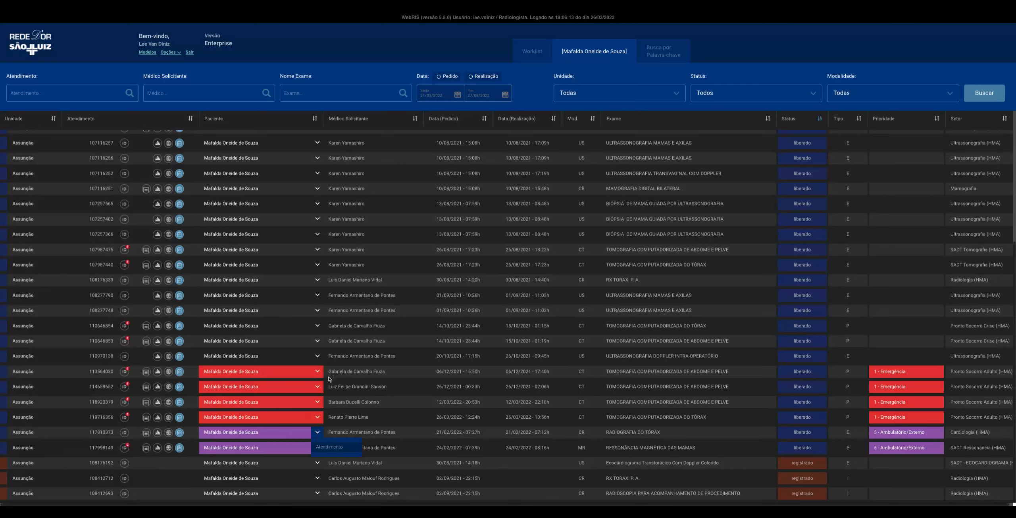
pyautogui.moveTo(786, 407)
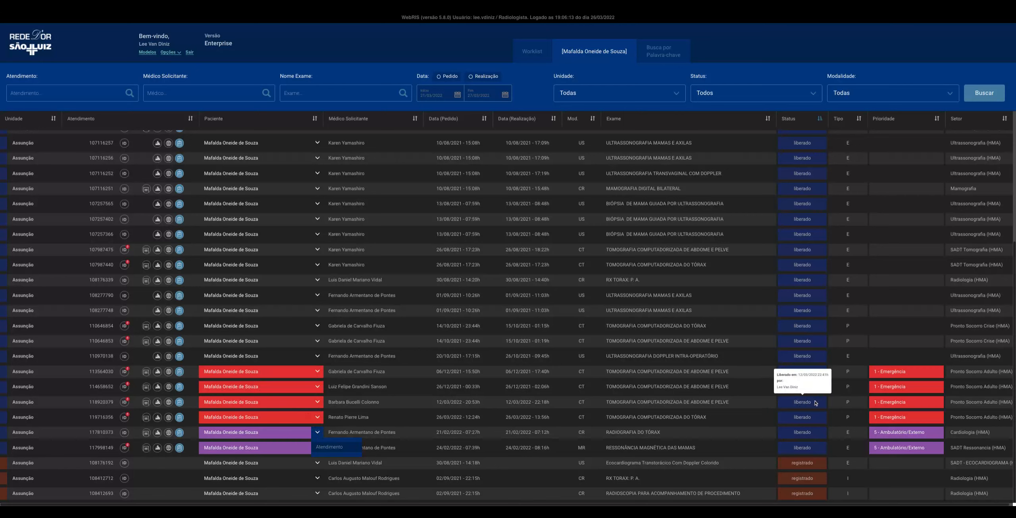
pyautogui.click(317, 417)
pyautogui.click(336, 443)
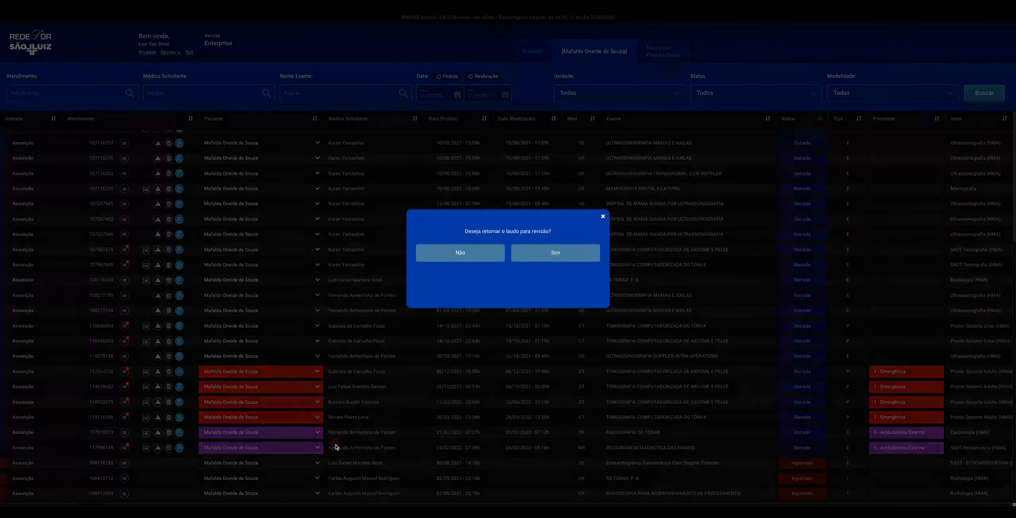
pyautogui.click(556, 259)
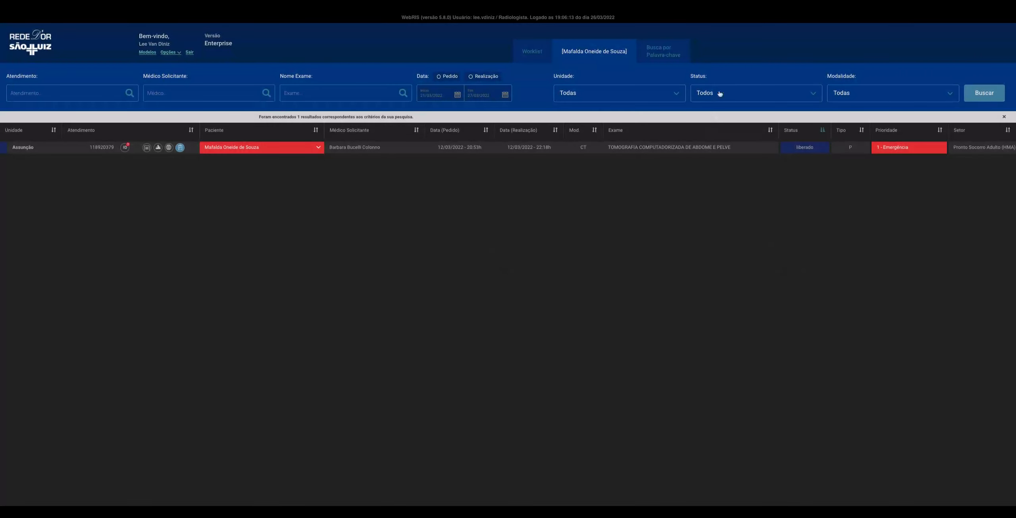
# Set the patient history's Status filter to Para Revisar only and run the search
pyautogui.click(720, 94)
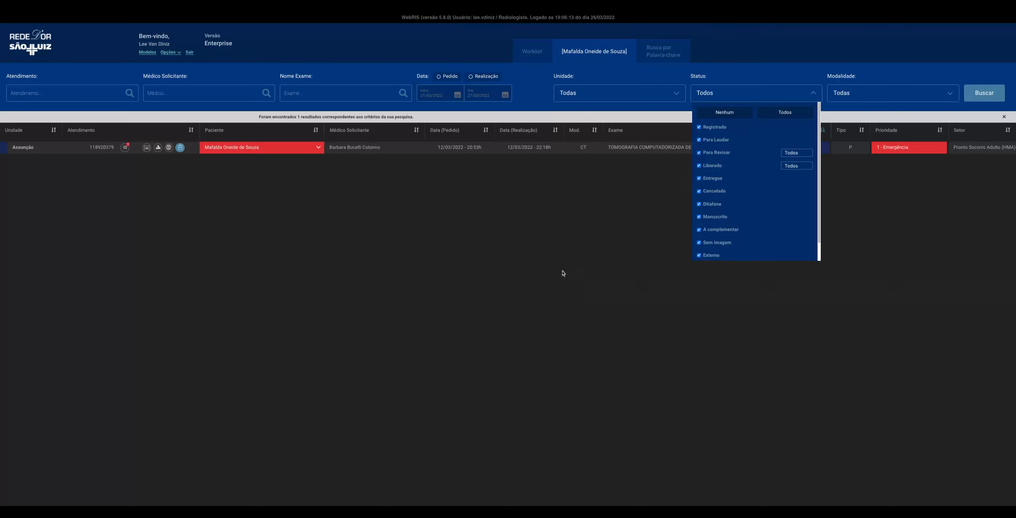
pyautogui.click(711, 91)
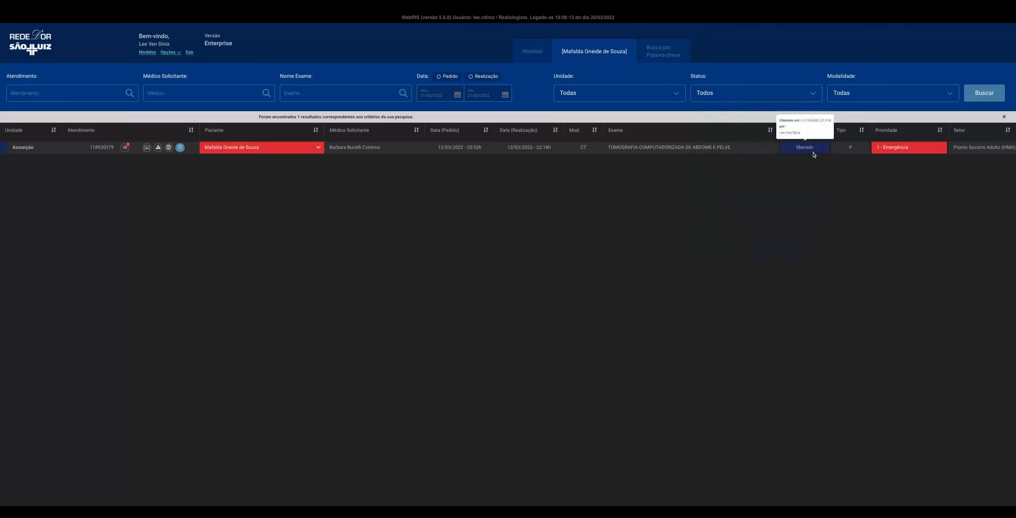
pyautogui.click(754, 99)
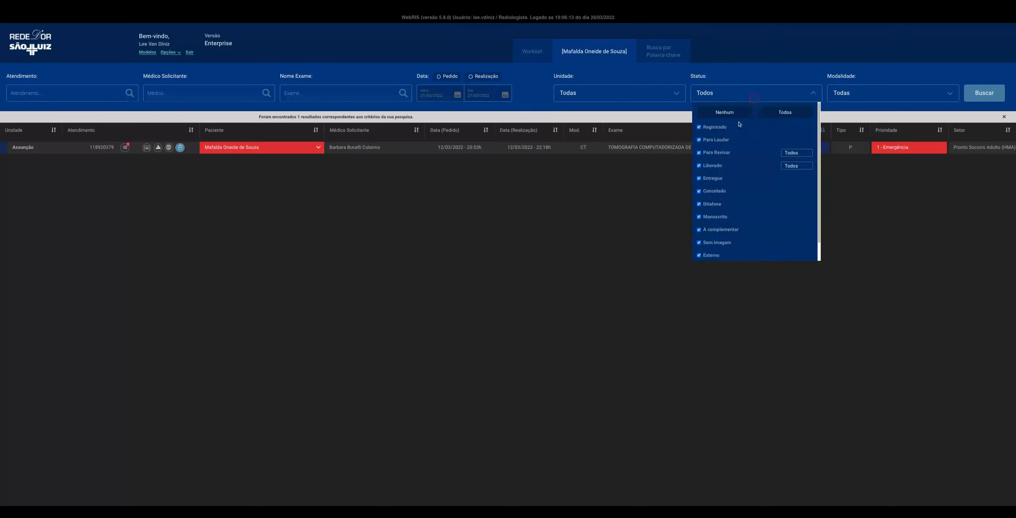
pyautogui.click(724, 112)
pyautogui.click(721, 155)
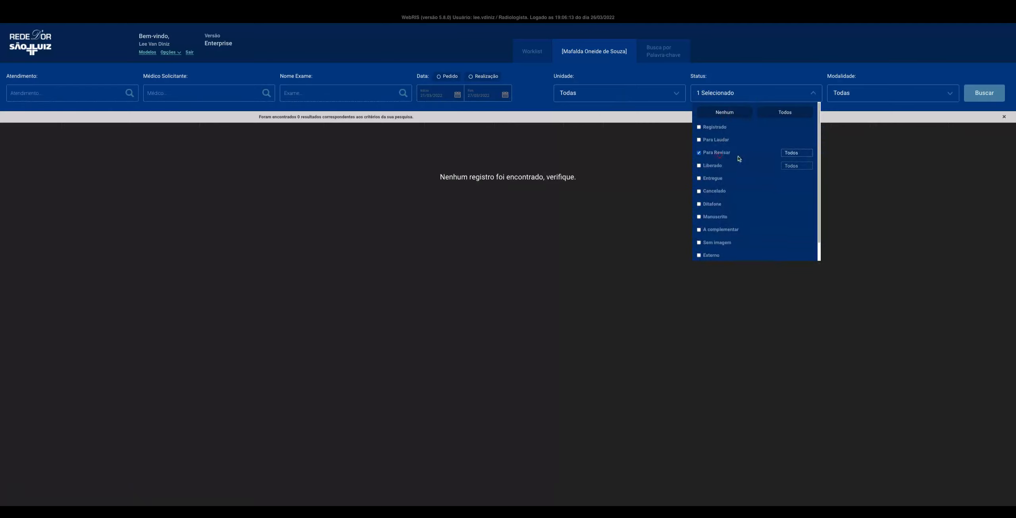
pyautogui.click(976, 92)
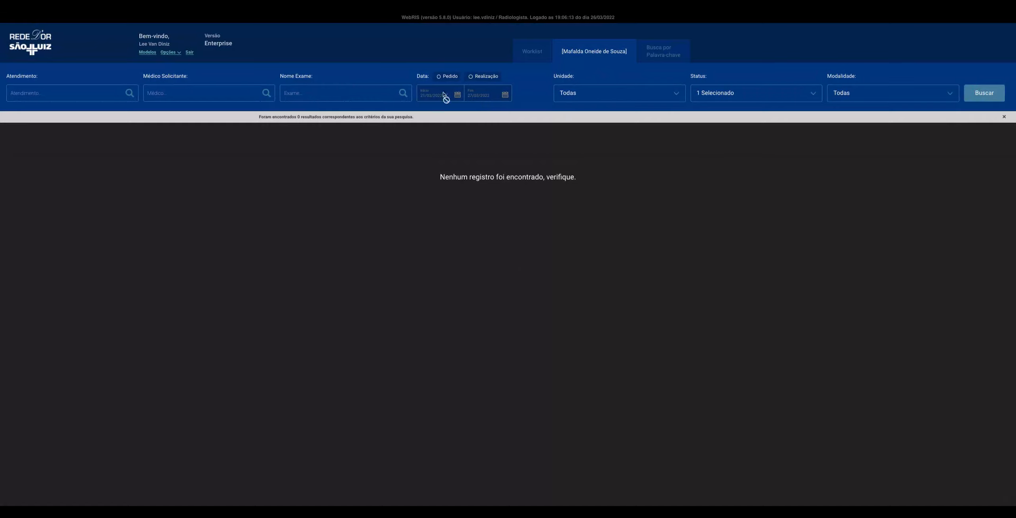
# Check the Unidade filter in both the patient history and the worklist, returning to the patient history
pyautogui.click(648, 94)
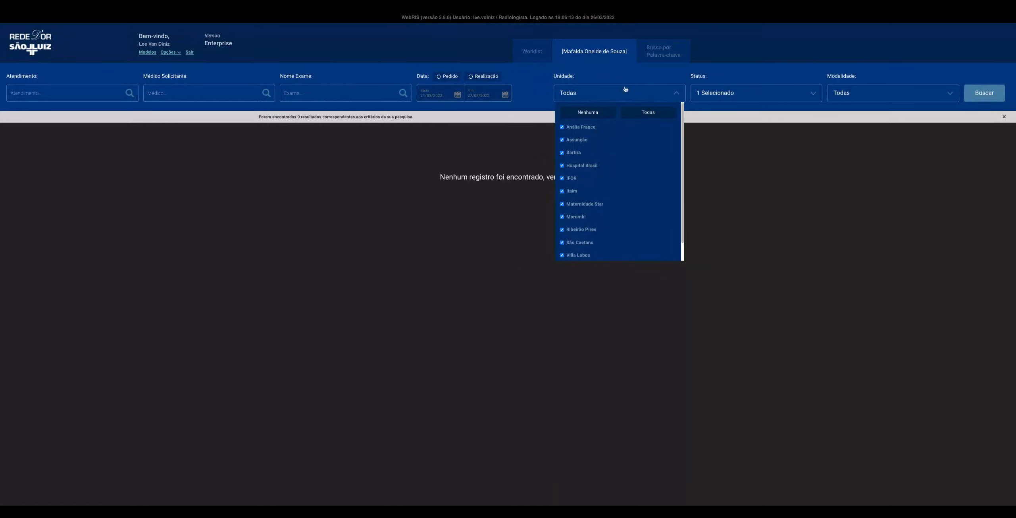
pyautogui.click(645, 93)
pyautogui.click(540, 59)
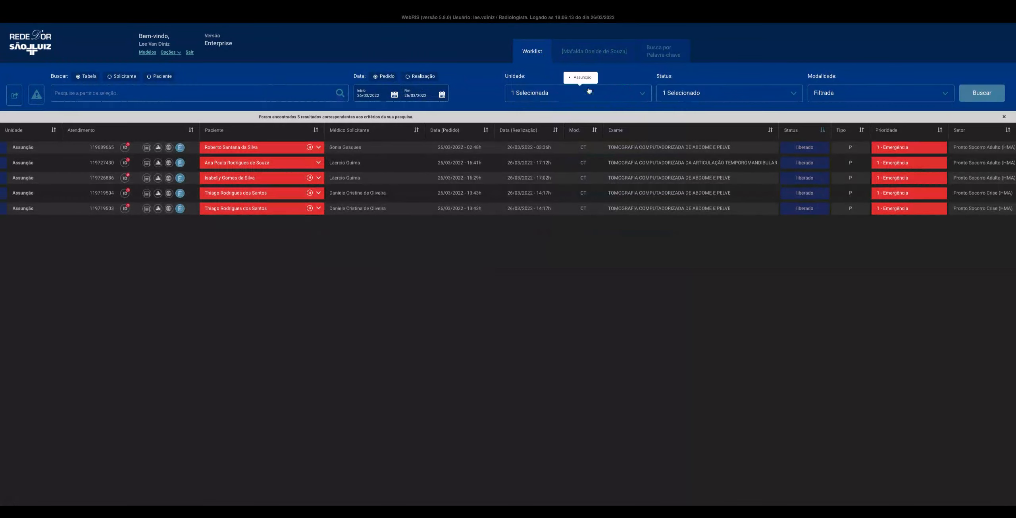
pyautogui.click(589, 91)
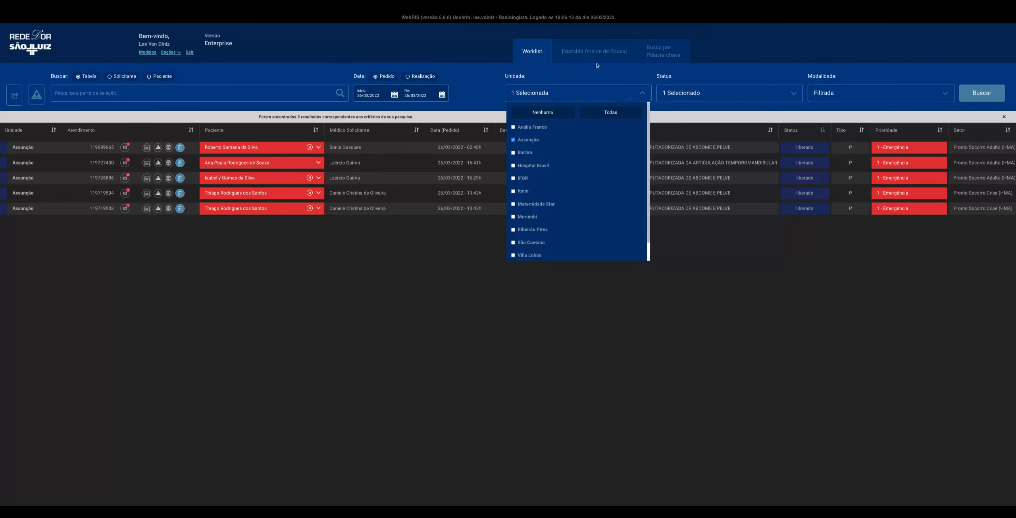
pyautogui.click(597, 60)
pyautogui.click(610, 99)
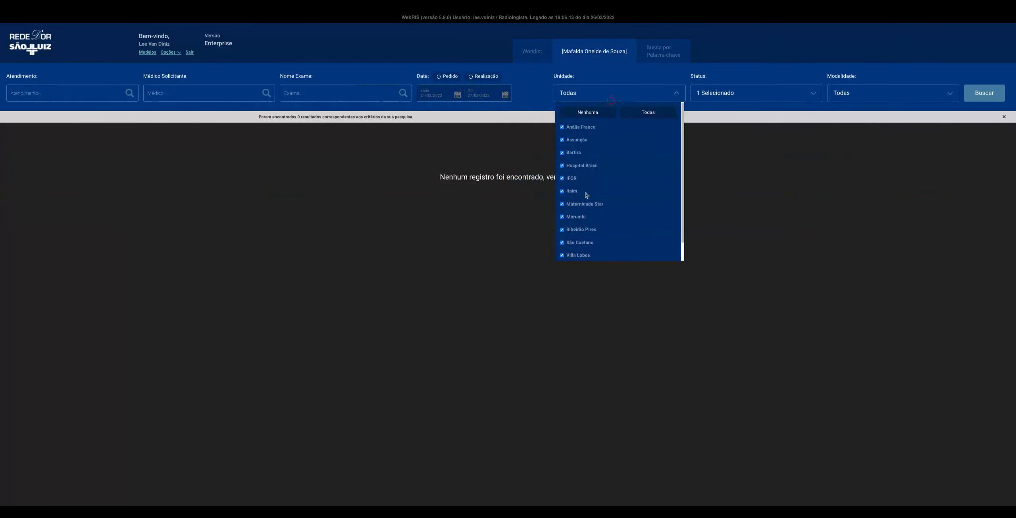
# Add Liberado to the patient history's Status filter alongside Para Revisar and run the search again
pyautogui.click(723, 99)
pyautogui.click(721, 165)
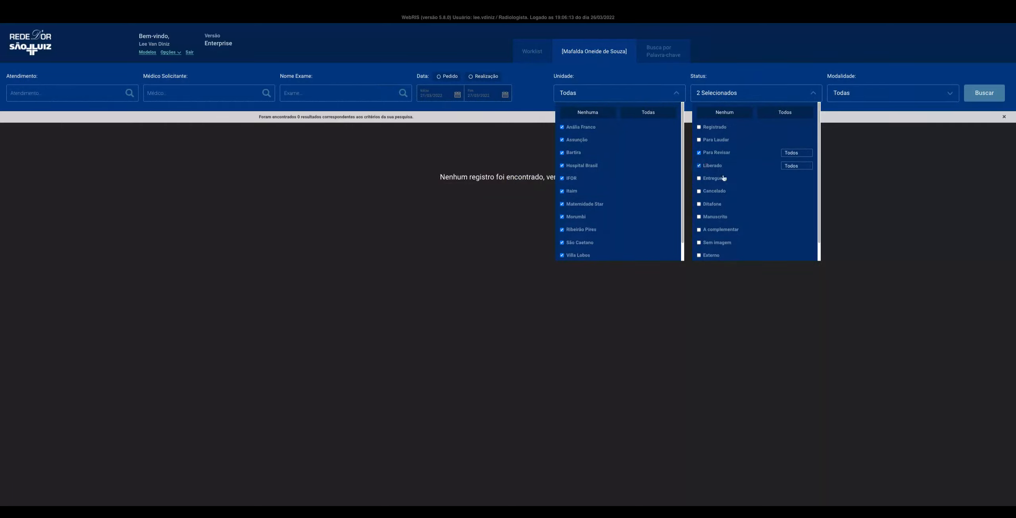
pyautogui.click(807, 167)
pyautogui.click(984, 92)
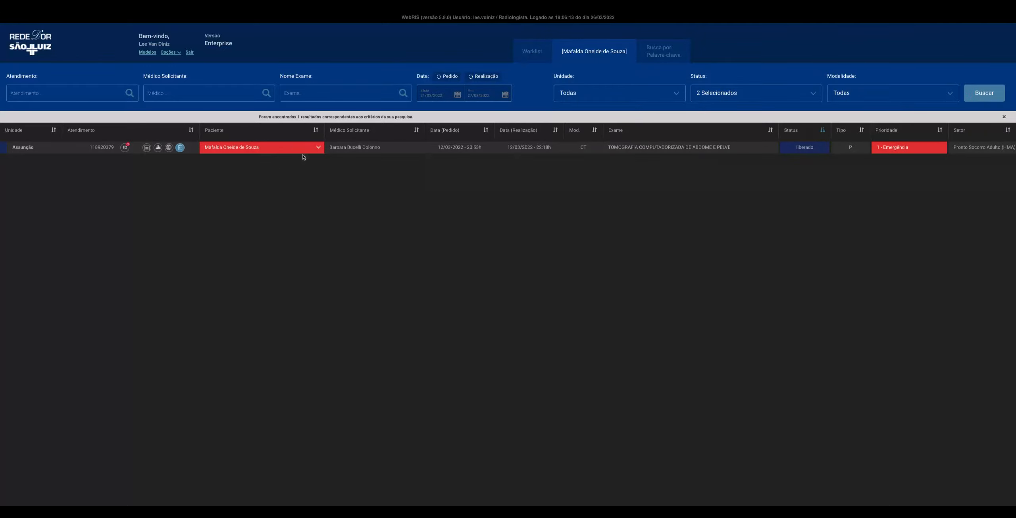
# Return the abdomen and pelvis CT of 12/03/2022 to review and confirm it
pyautogui.click(318, 147)
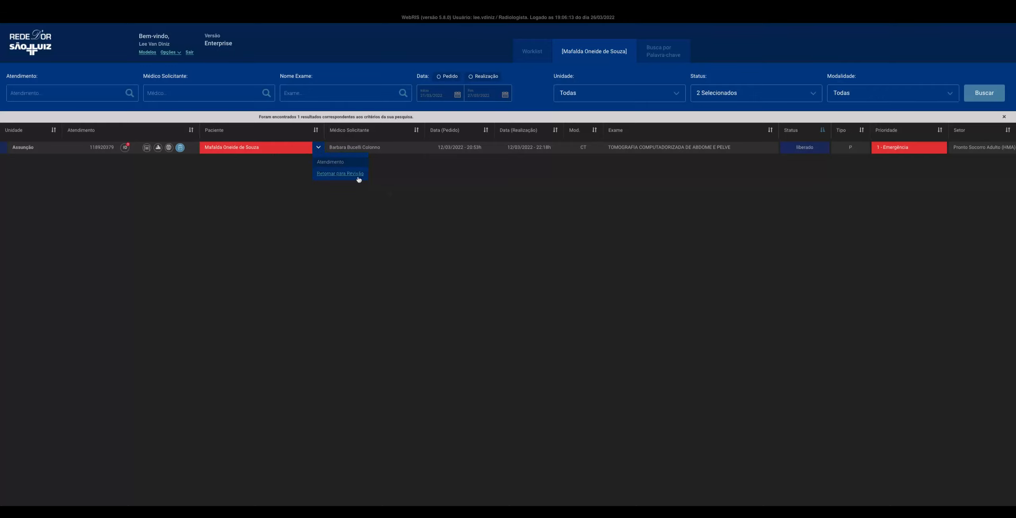
pyautogui.click(355, 175)
pyautogui.click(549, 254)
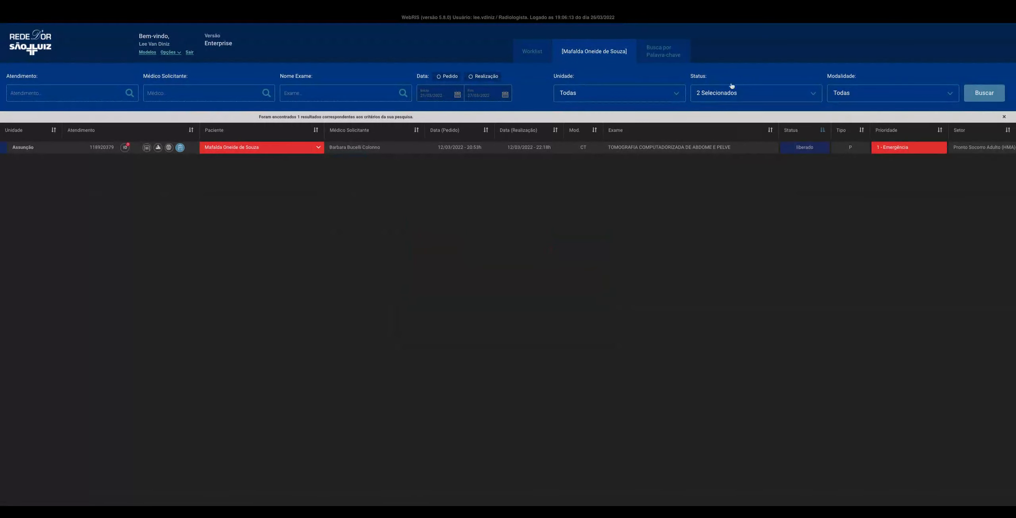
# Remove Liberado from the patient history's Status filter, leaving only Para Revisar, and repeat the search
pyautogui.click(737, 96)
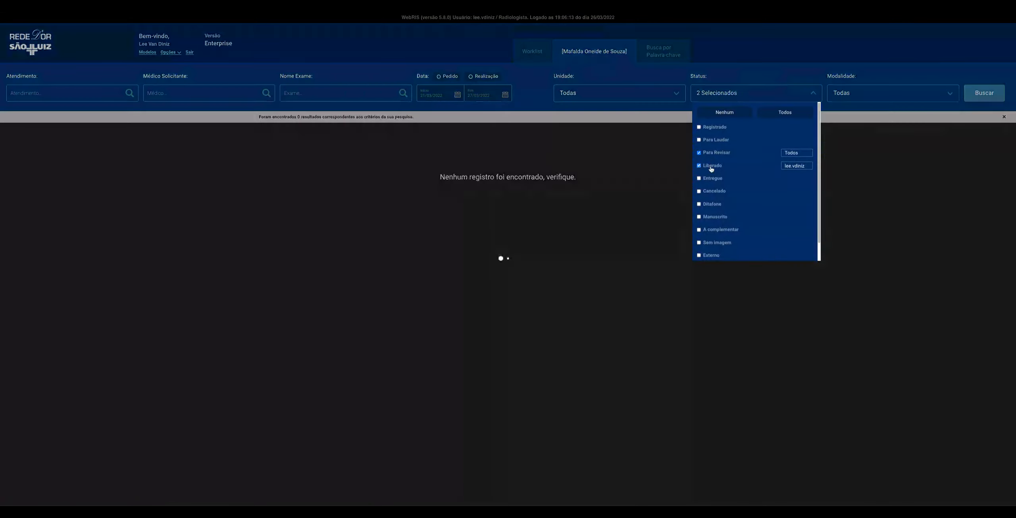
pyautogui.click(710, 169)
pyautogui.click(981, 94)
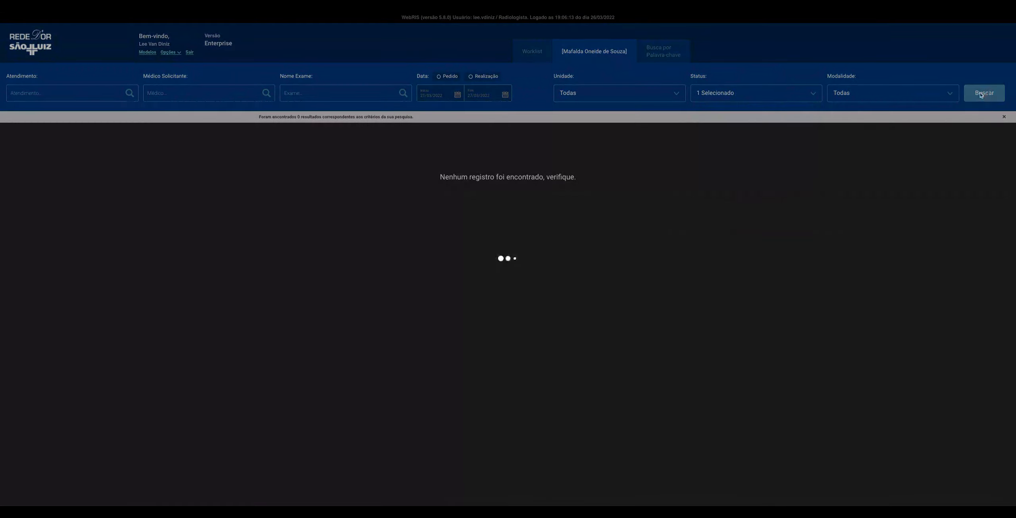
# Go back to the worklist, refresh its search and set the Unidade filter to Todas
pyautogui.click(539, 60)
pyautogui.click(980, 95)
pyautogui.click(982, 98)
pyautogui.click(590, 101)
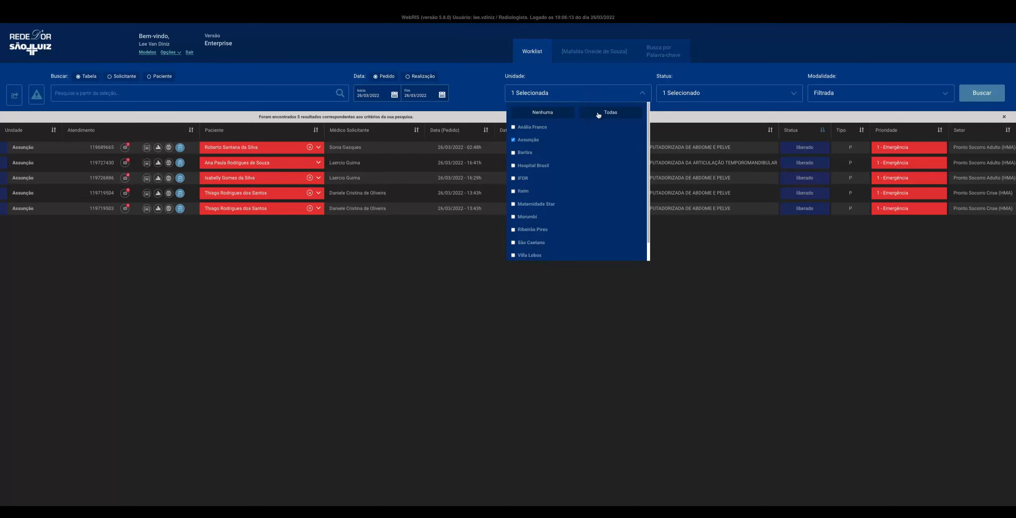
pyautogui.click(634, 113)
# Add Para Revisar to the worklist's Status filter alongside Liberado and run the search
pyautogui.click(714, 96)
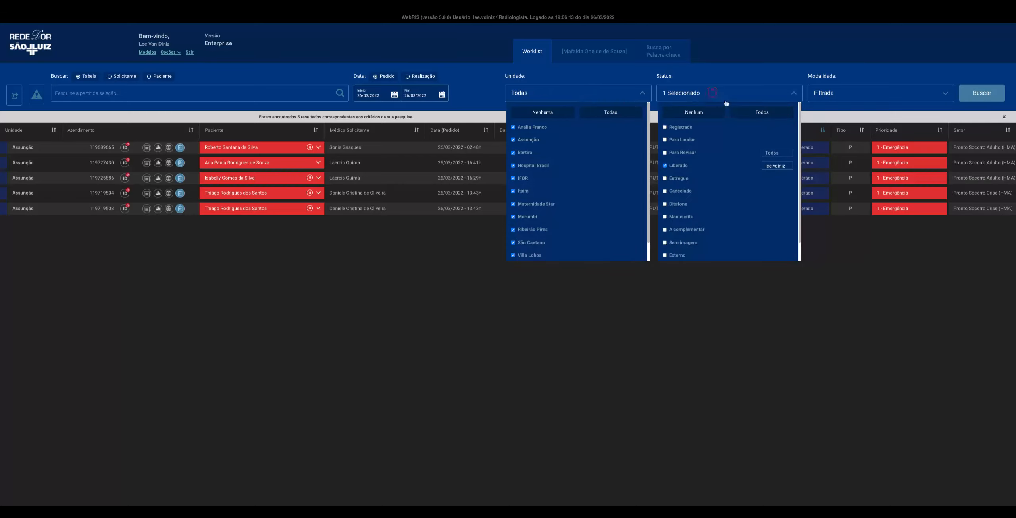
pyautogui.click(682, 154)
pyautogui.click(969, 99)
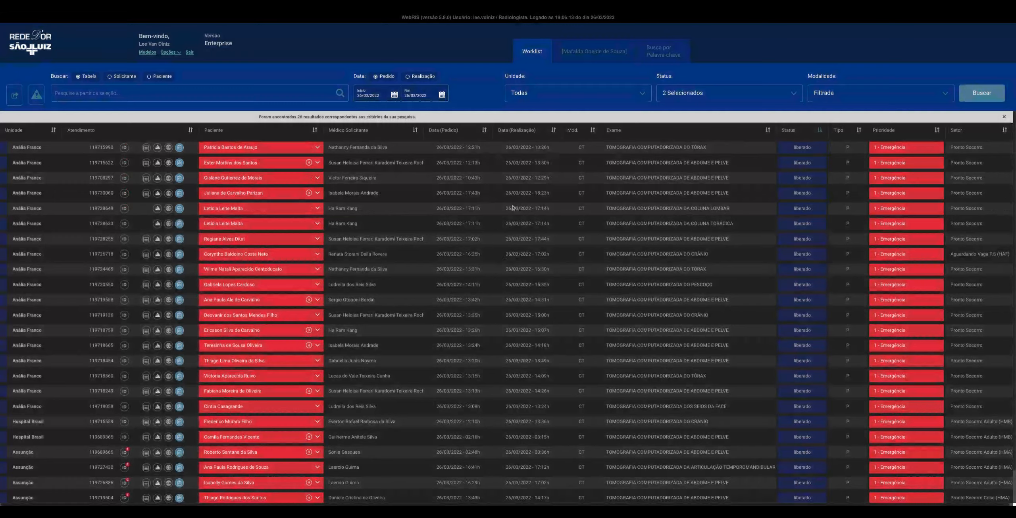
# Remove Liberado from the worklist's Status filter, leaving only Para Revisar, and run the search
pyautogui.scroll(-1, 610, 185)
pyautogui.click(742, 96)
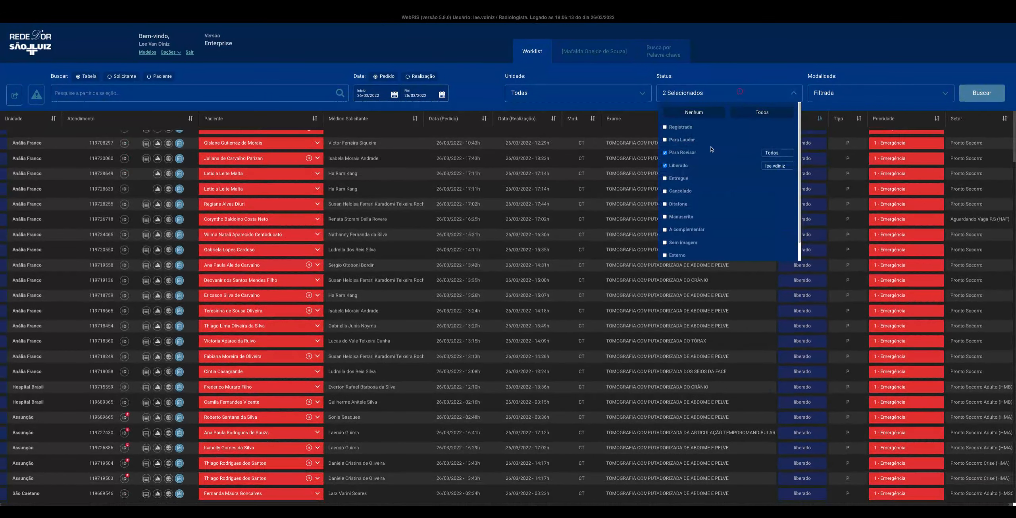
pyautogui.click(684, 164)
pyautogui.click(967, 92)
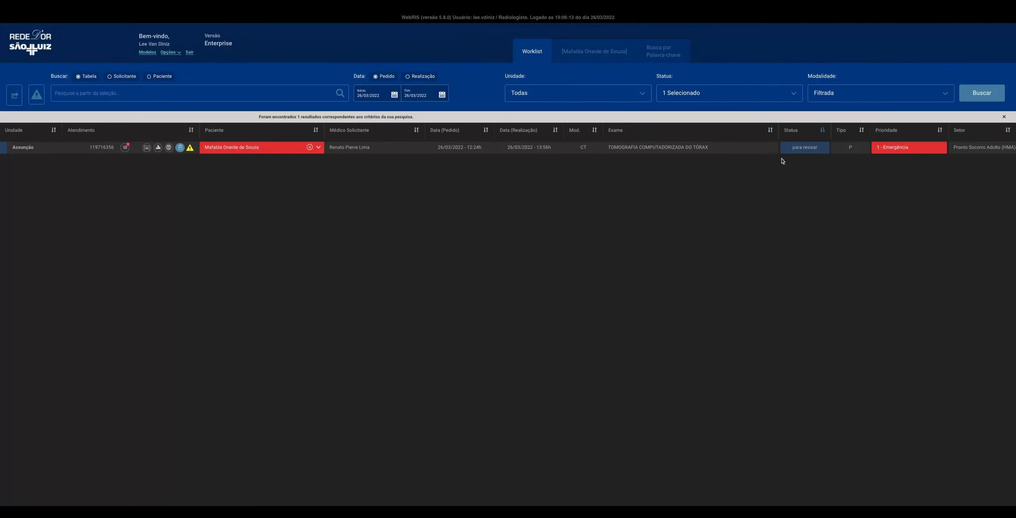
# Open the chest CT awaiting review, accept opening the different study and close its Impressão Diagnóstica window
pyautogui.doubleClick(257, 149)
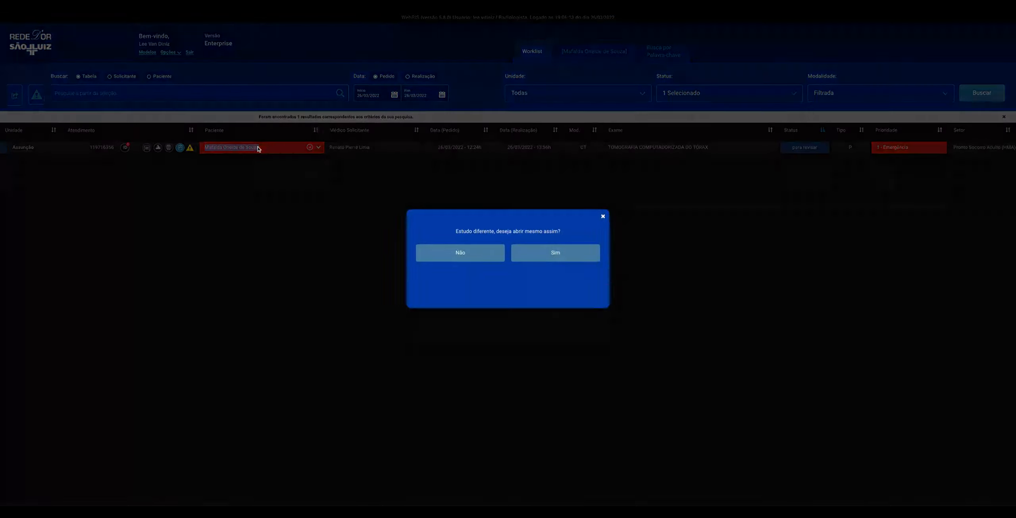
pyautogui.click(576, 262)
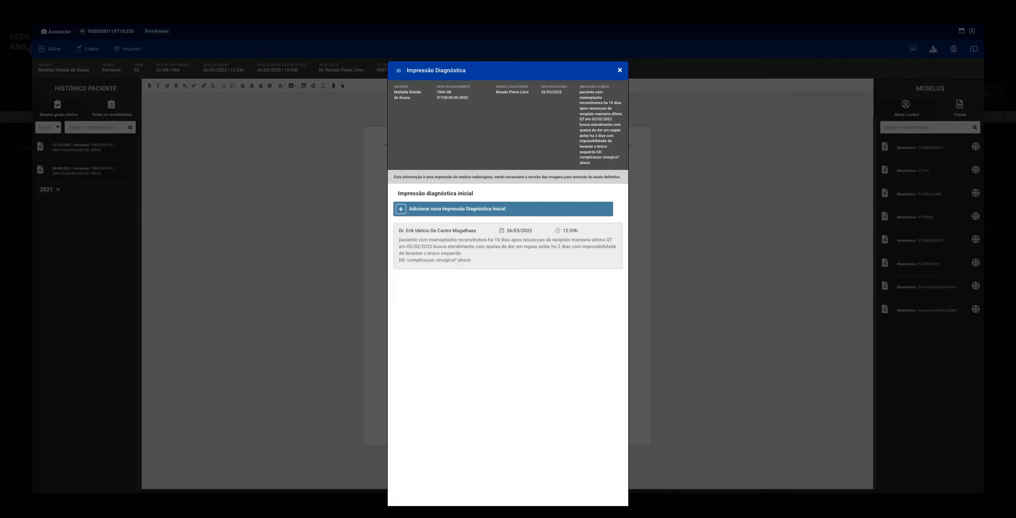
pyautogui.click(620, 70)
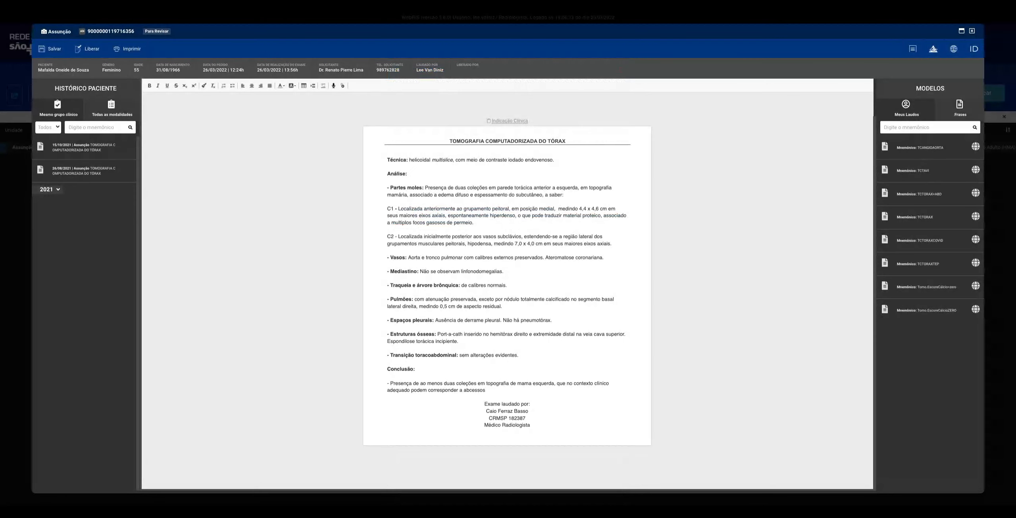
# Examine the chest CT report from the Análise findings through the Conclusão to the reporting radiologist's signature block
pyautogui.moveTo(409, 196)
pyautogui.mouseDown()
pyautogui.moveTo(534, 404)
pyautogui.moveTo(532, 426)
pyautogui.mouseUp()
pyautogui.click(544, 416)
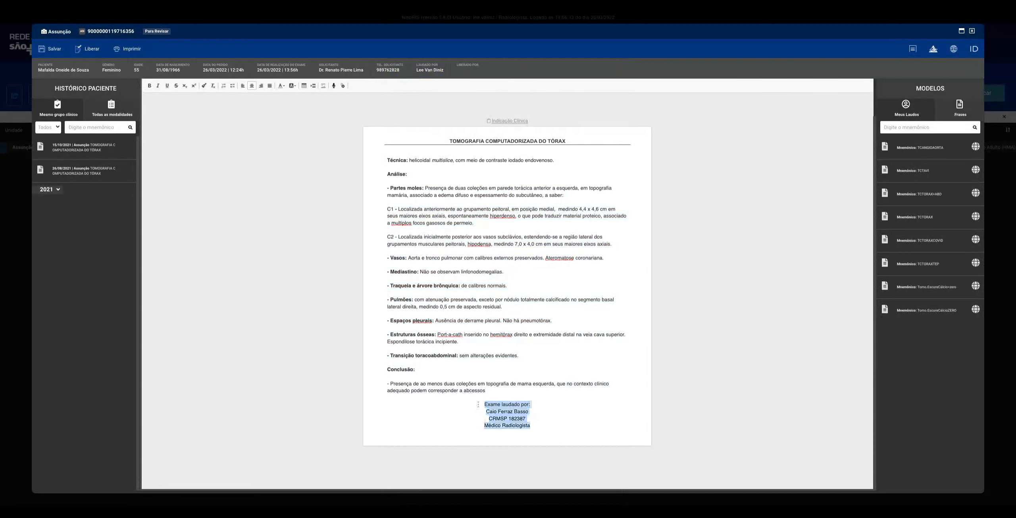
pyautogui.click(537, 424)
pyautogui.moveTo(473, 406); pyautogui.dragTo(530, 412)
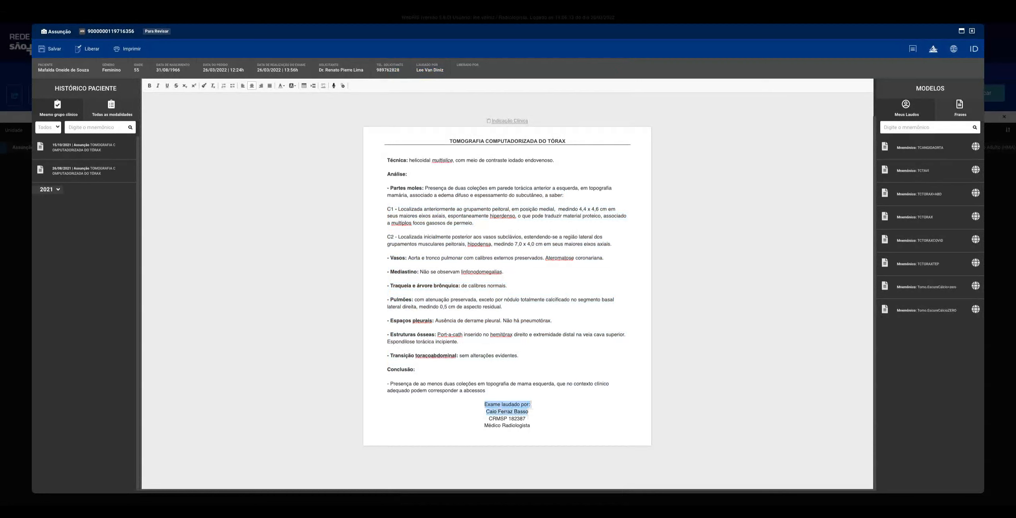
pyautogui.moveTo(530, 412)
pyautogui.mouseDown()
pyautogui.moveTo(533, 426)
pyautogui.moveTo(509, 397)
pyautogui.moveTo(451, 374)
pyautogui.mouseUp()
pyautogui.click(536, 424)
pyautogui.click(516, 389)
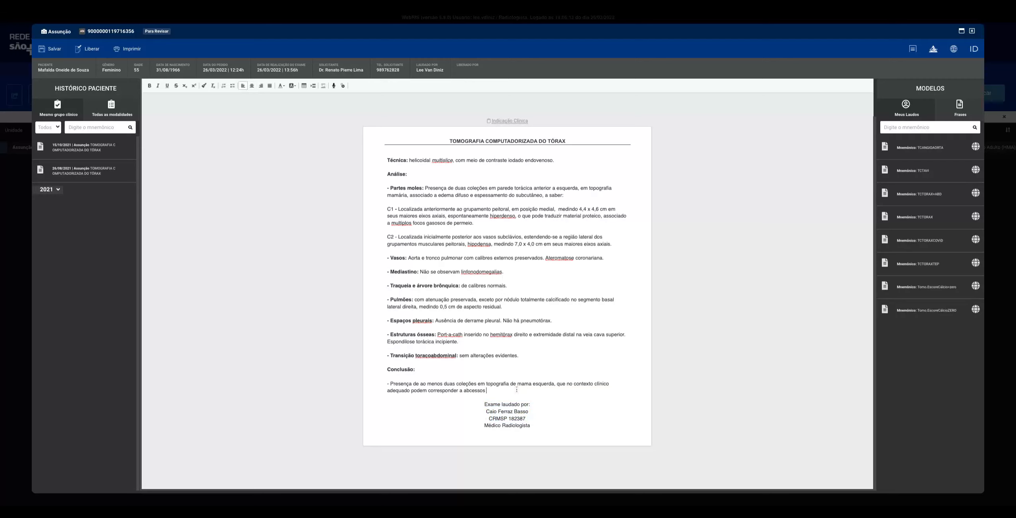
pyautogui.moveTo(374, 215); pyautogui.dragTo(514, 412)
pyautogui.click(514, 411)
pyautogui.moveTo(558, 421); pyautogui.dragTo(438, 182)
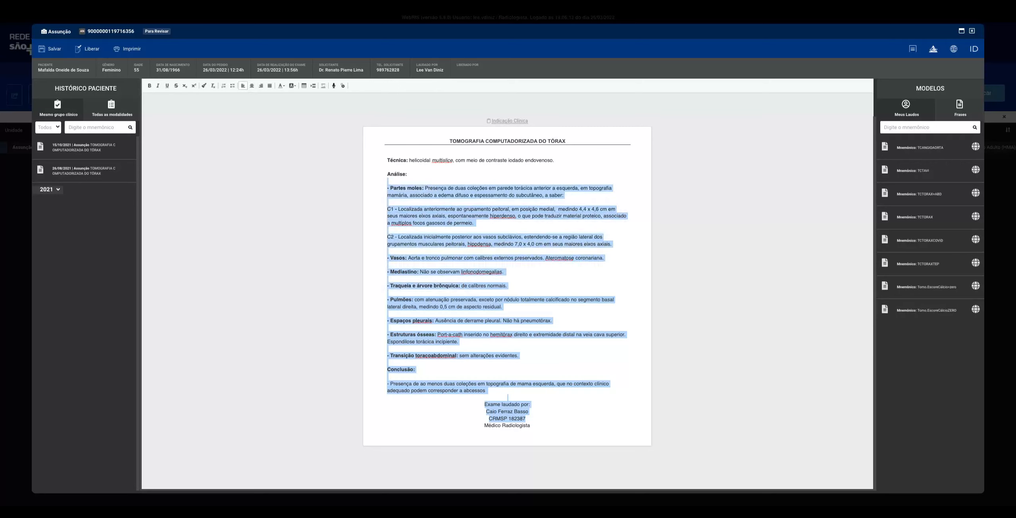
pyautogui.click(438, 186)
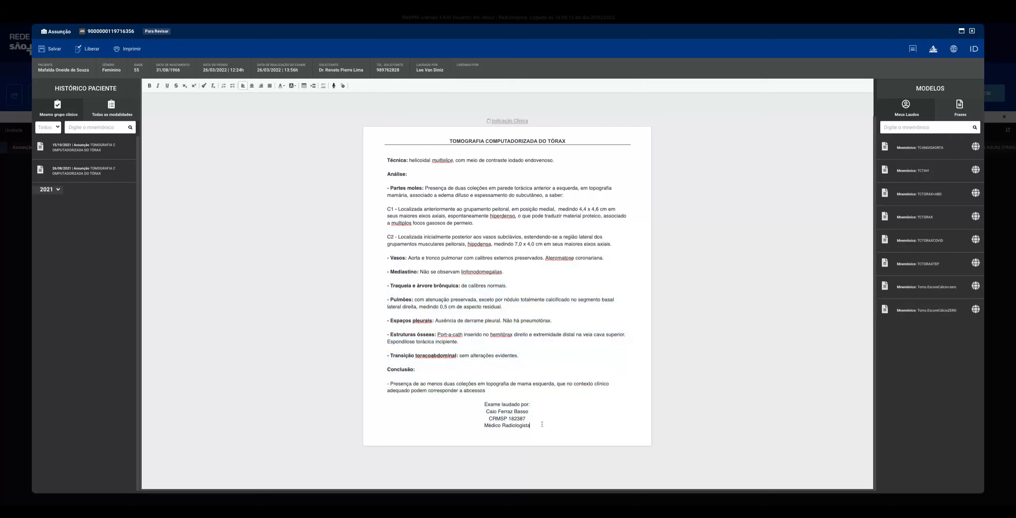
# Add blank lines below the signature block and dictate "Vou clicar em cima e ele vai escrevendo tudo que eu vou falar" by voice recognition
pyautogui.press('Return')
pyautogui.press('Return')
pyautogui.press('Return')
pyautogui.press('Return')
pyautogui.press('Return')
pyautogui.press('Return')
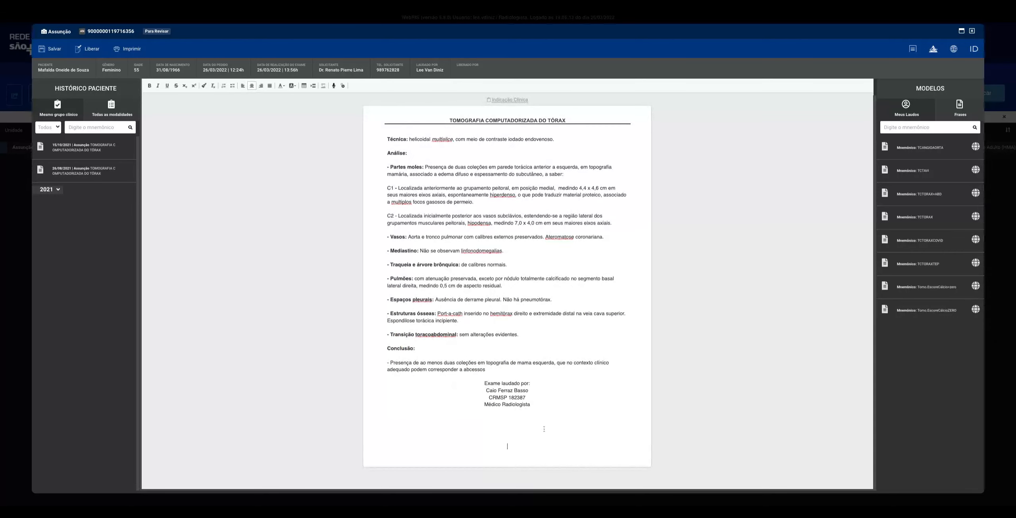
pyautogui.click(334, 87)
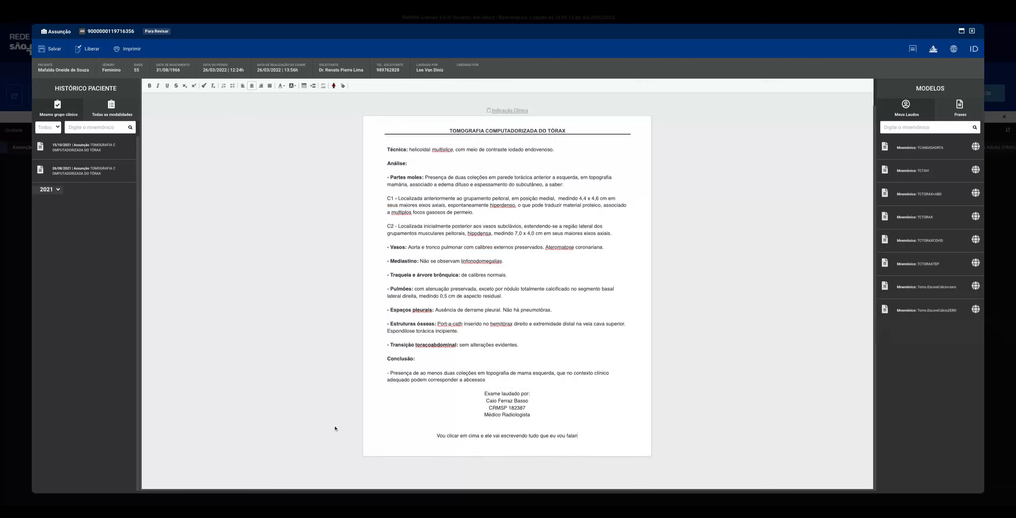
# Replace the dictated test text below the signature with the dictation "Espessamento difuso de paredes brônquicas sugestivo de broncopatia inflamatória."
pyautogui.moveTo(590, 434); pyautogui.dragTo(356, 446)
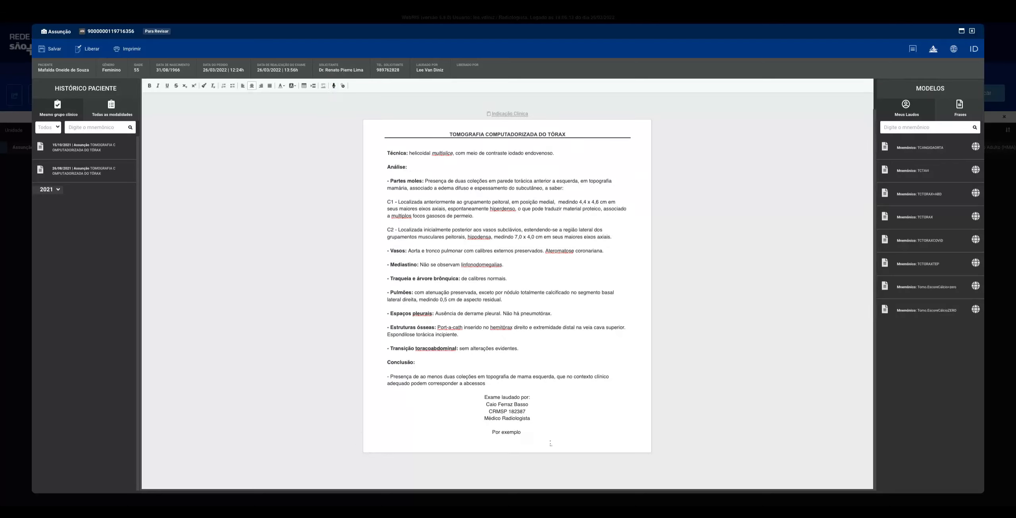
pyautogui.moveTo(550, 443); pyautogui.dragTo(464, 425)
pyautogui.press('BackSpace')
pyautogui.press('Return')
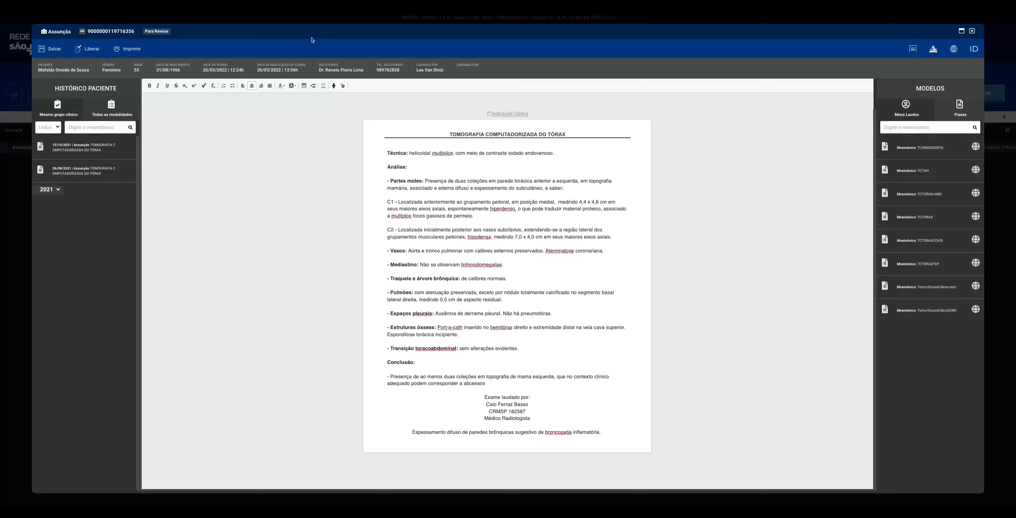
# Delete the dictated bronchial wall thickening sentence from below the signature block
pyautogui.moveTo(424, 432); pyautogui.dragTo(410, 432)
pyautogui.tripleClick(410, 432)
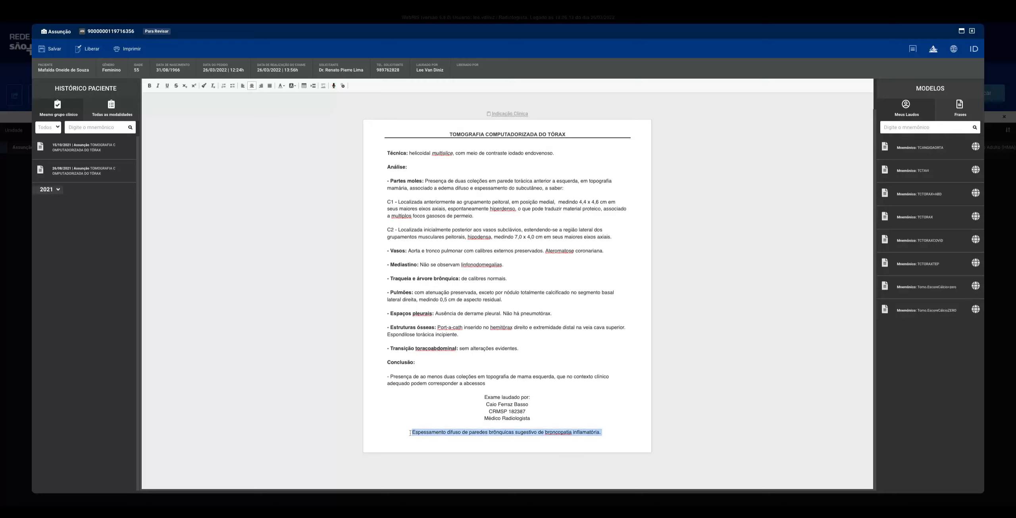
pyautogui.press('BackSpace')
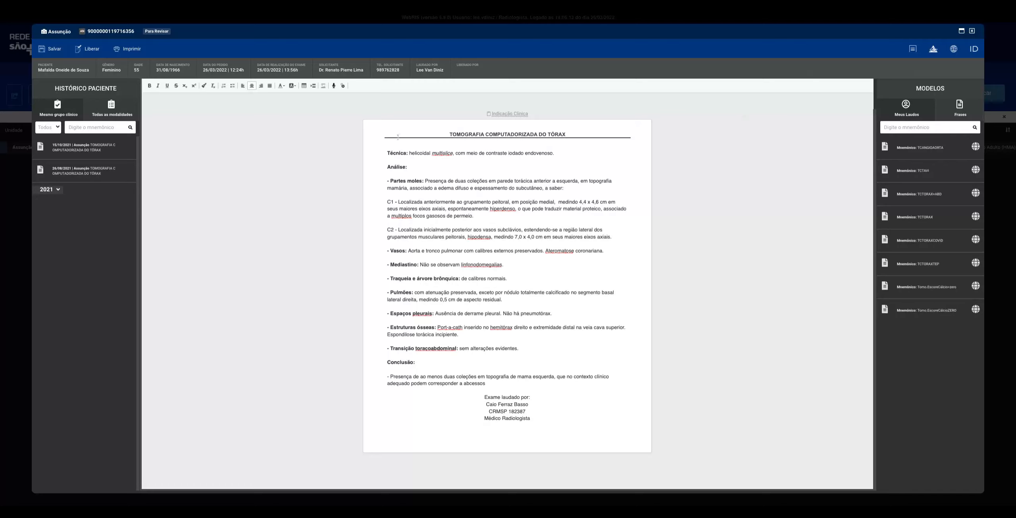
# Look over the chest CT report's full text, release the report and confirm the release
pyautogui.moveTo(541, 419)
pyautogui.mouseDown()
pyautogui.moveTo(488, 377)
pyautogui.moveTo(388, 153)
pyautogui.mouseUp()
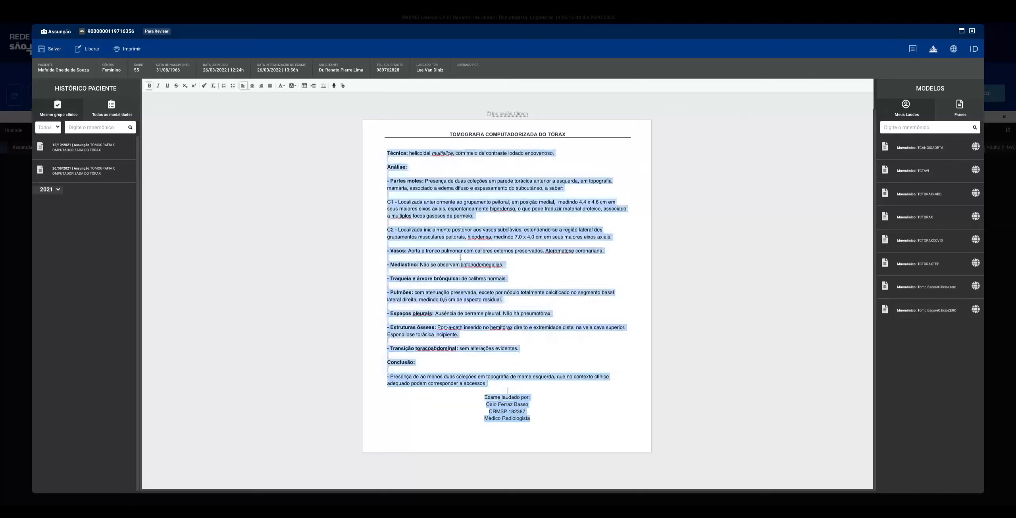
pyautogui.click(461, 257)
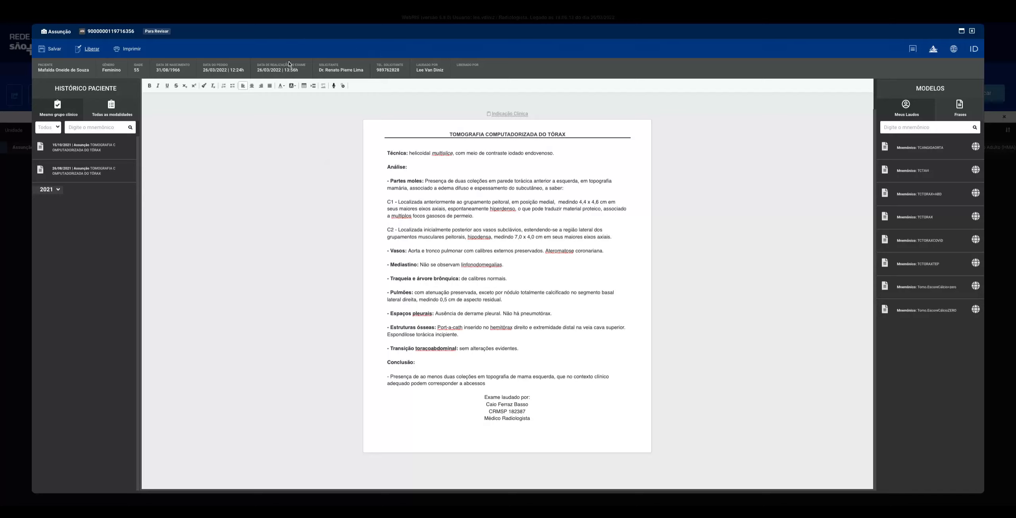
pyautogui.click(92, 56)
pyautogui.click(569, 254)
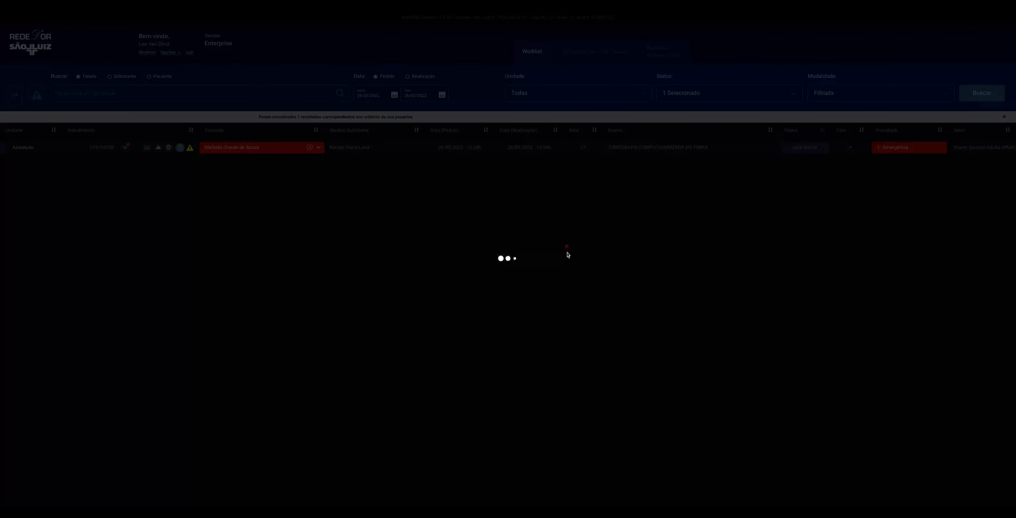
# Add Liberado with Todos to the worklist's Status filter alongside Para Revisar and run the search
pyautogui.click(698, 95)
pyautogui.click(679, 166)
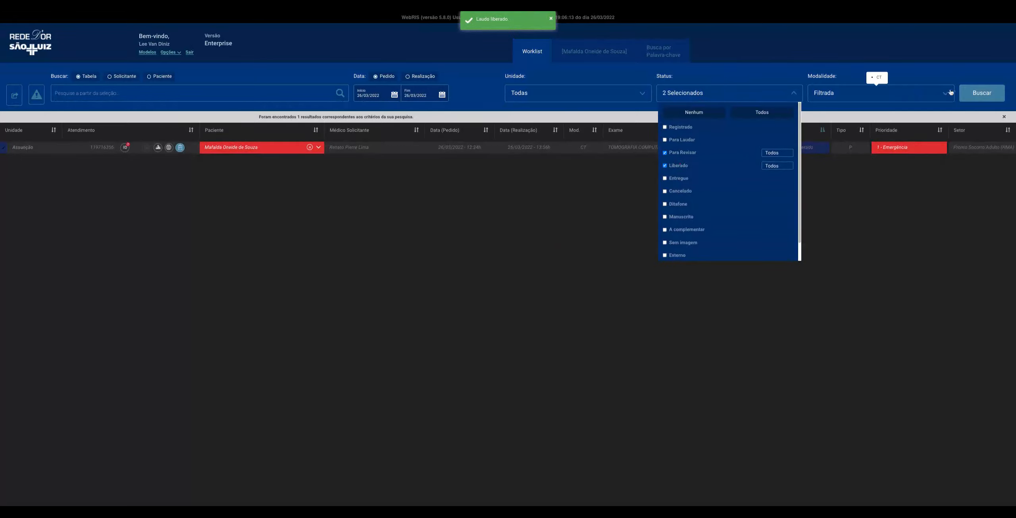
pyautogui.click(998, 92)
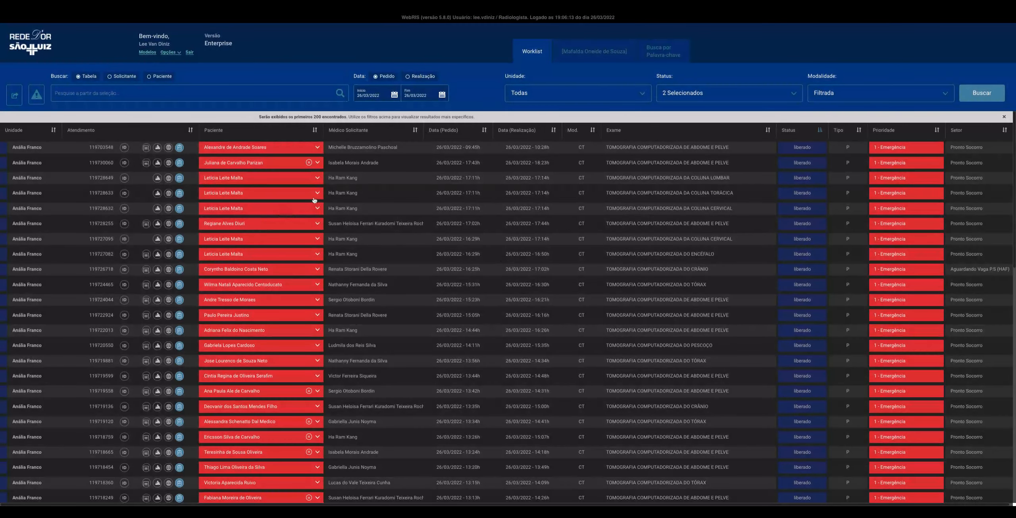
# View the available actions for a released thoracic spine CT and the worklist's Unidade, Status and Modalidade filter options
pyautogui.click(318, 193)
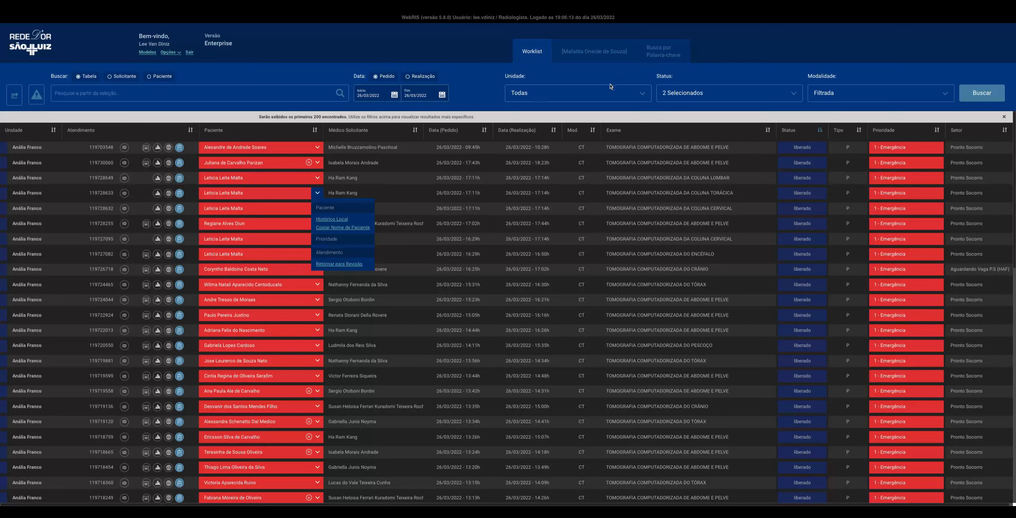
pyautogui.click(622, 97)
pyautogui.click(687, 98)
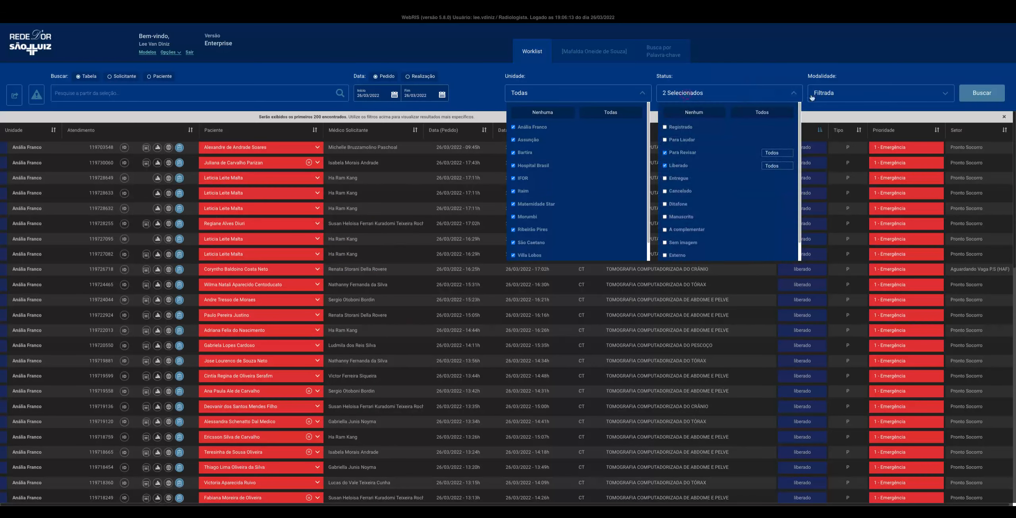
pyautogui.click(866, 96)
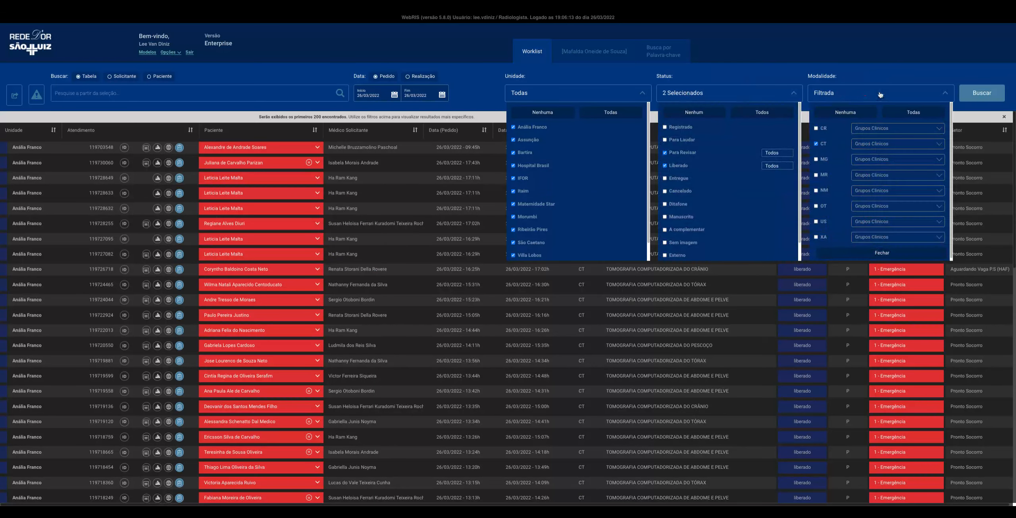
pyautogui.click(207, 99)
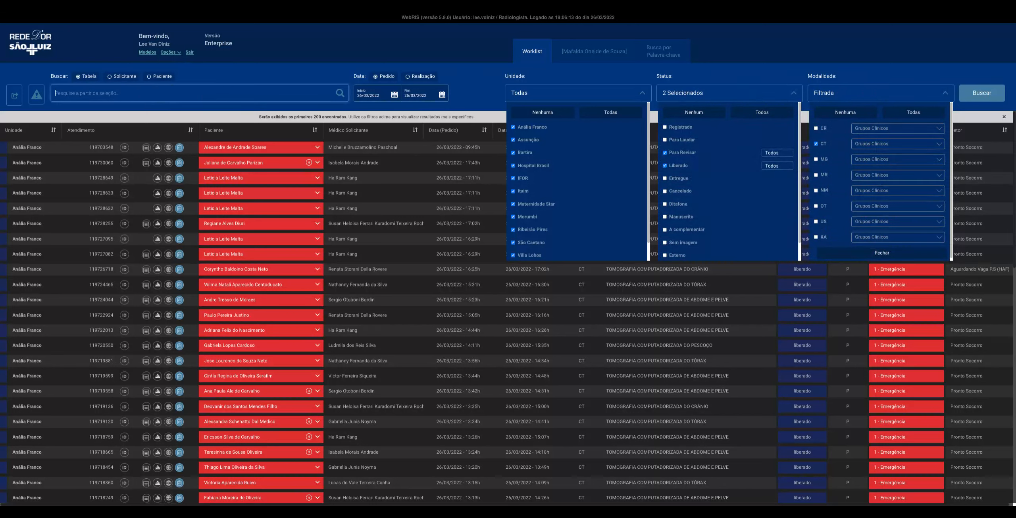
pyautogui.click(565, 96)
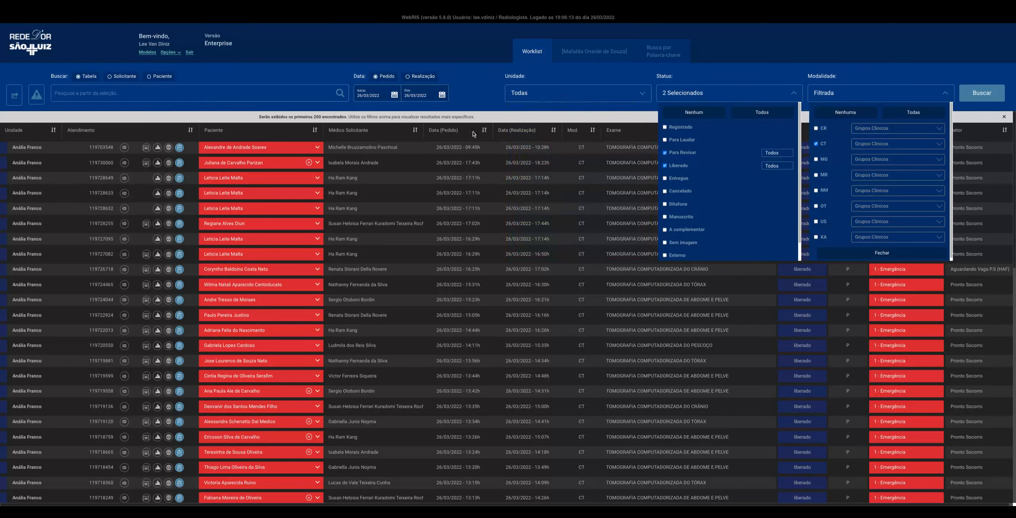